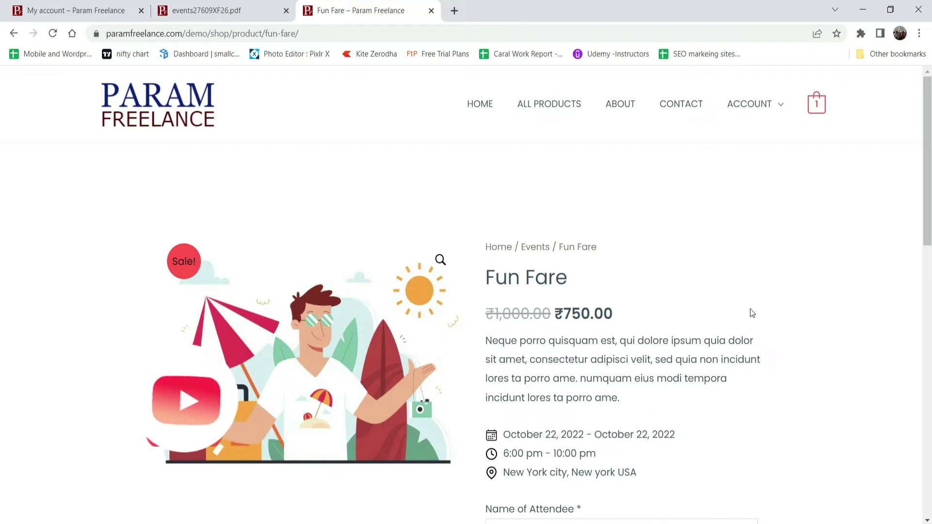
# Scroll down the Fun Fare event product page priced ₹750.00.
pyautogui.scroll(-3, 740, 313)
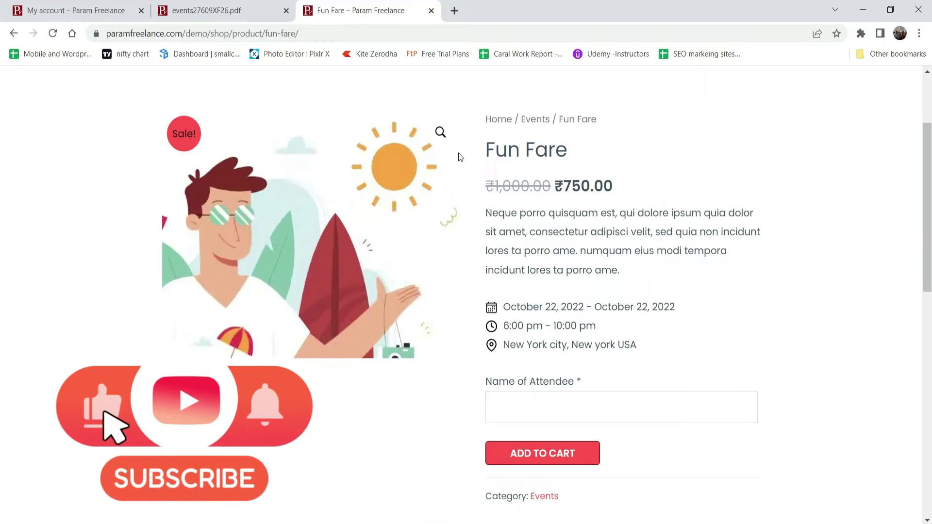
# Review the Fun Fare listing's ₹750.00 sale price, event date and venue address.
pyautogui.moveTo(563, 186); pyautogui.dragTo(642, 187)
pyautogui.click(642, 187)
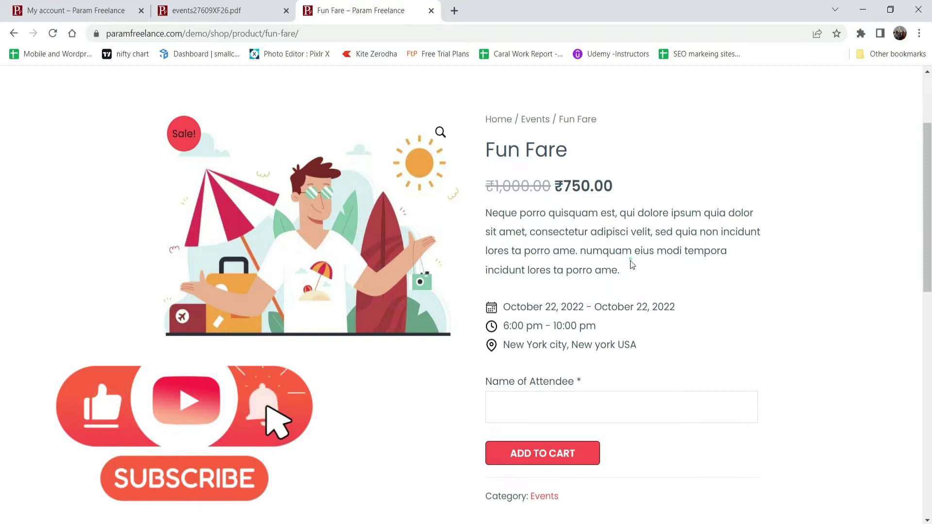
pyautogui.scroll(-3, 619, 243)
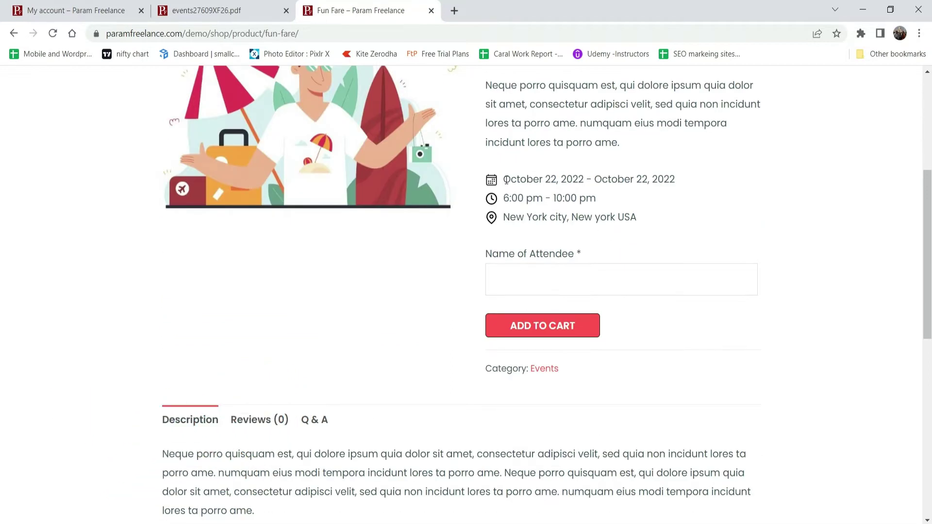
pyautogui.moveTo(503, 180); pyautogui.dragTo(681, 186)
pyautogui.click(723, 189)
pyautogui.moveTo(508, 217); pyautogui.dragTo(652, 214)
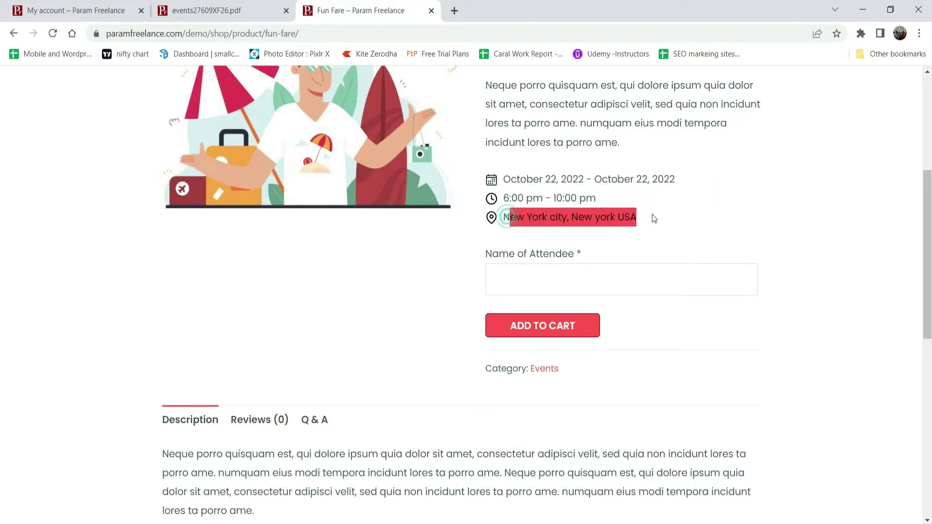
pyautogui.click(711, 227)
# Fill in the attendee name, add the Fun Fare ticket to the cart, and return to order details.
pyautogui.click(506, 281)
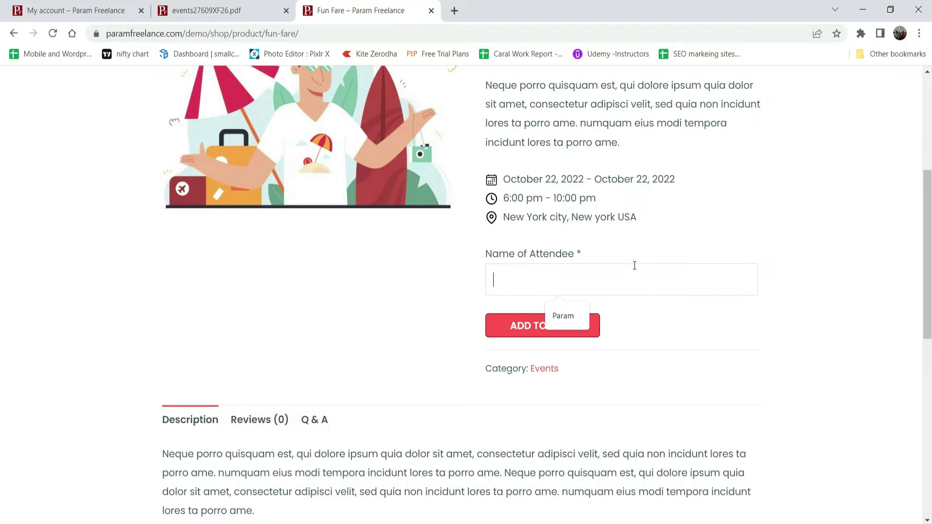
pyautogui.click(534, 333)
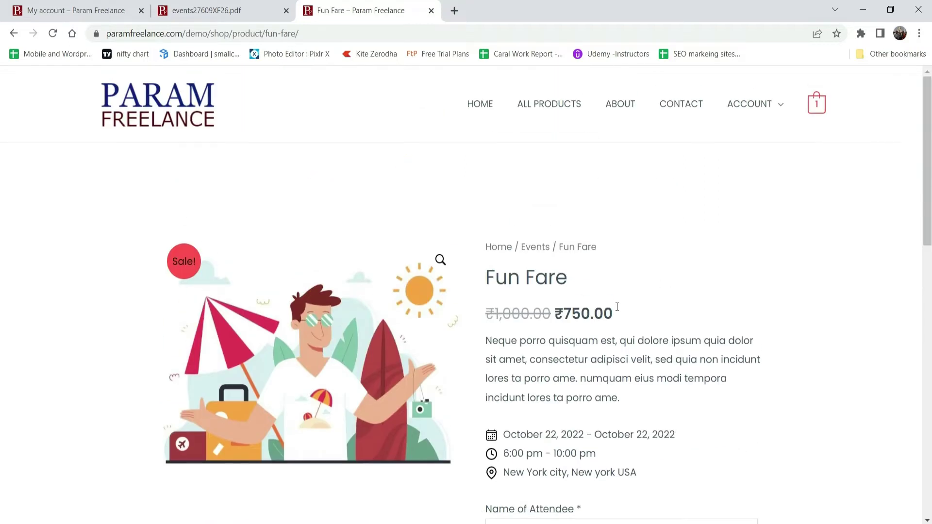
pyautogui.click(95, 9)
# Open the PDF ticket from the Fun Fare order's details.
pyautogui.scroll(-3, 786, 269)
pyautogui.scroll(3, 743, 238)
pyautogui.scroll(-4, 801, 226)
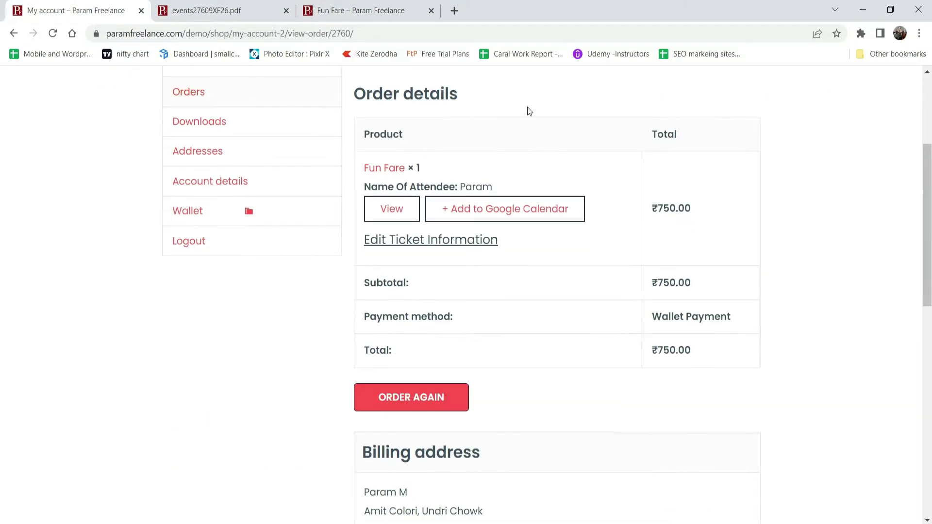
pyautogui.click(392, 213)
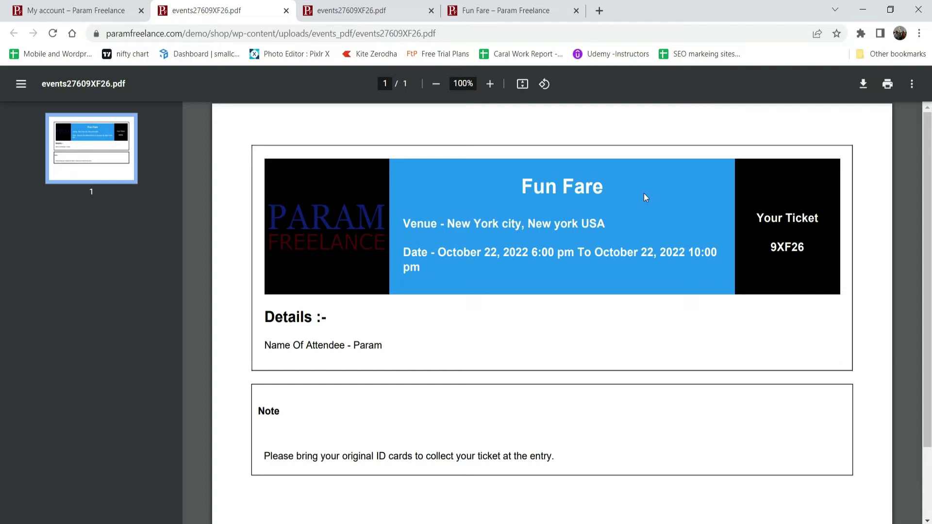
# Review the ticket PDF with code 9XF26, then go back to the order page.
pyautogui.click(756, 271)
pyautogui.scroll(-2, 342, 319)
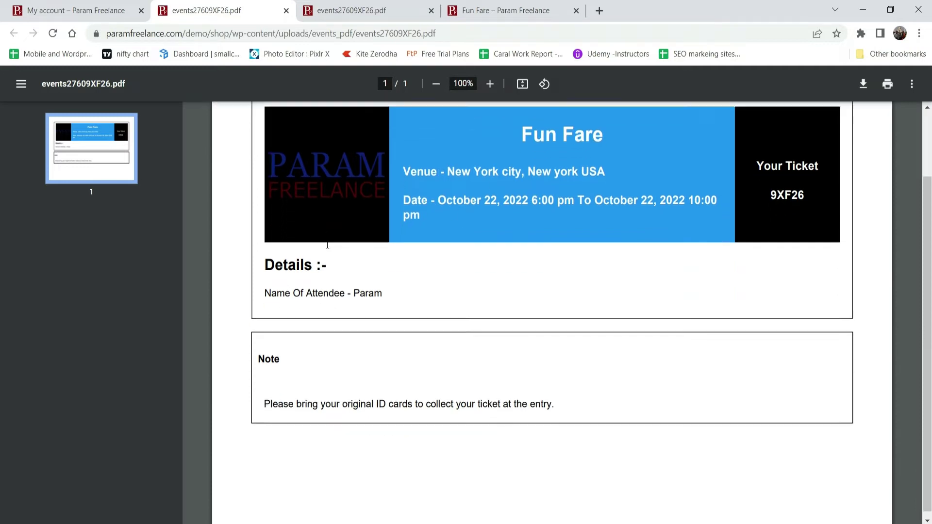
pyautogui.scroll(2, 649, 222)
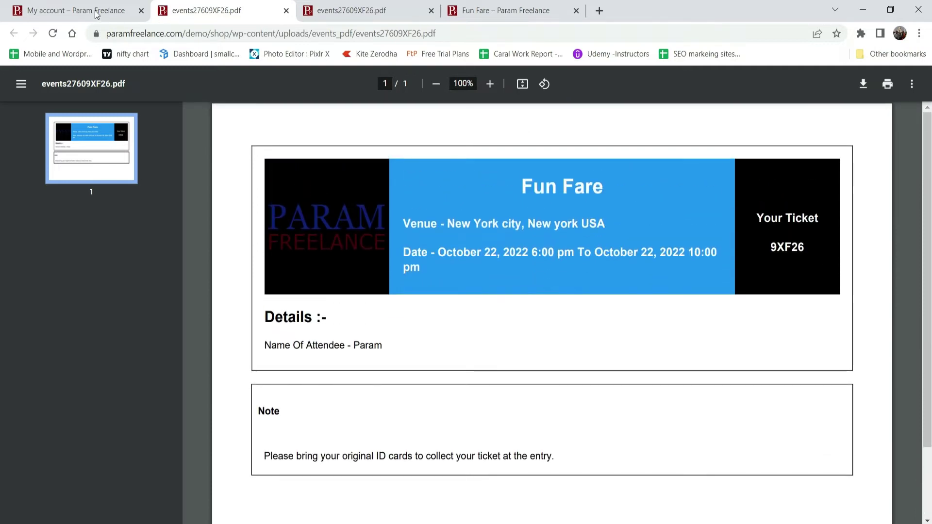
pyautogui.click(127, 15)
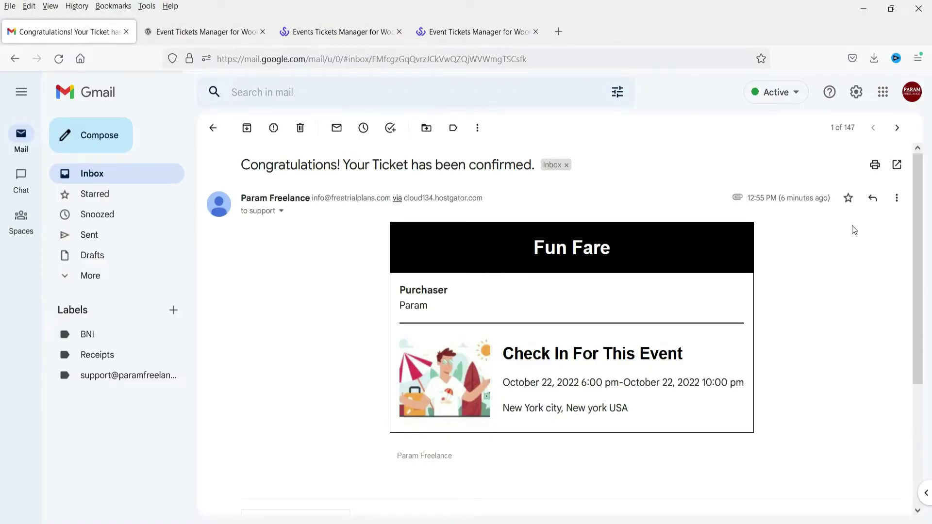
# Scroll the confirmation email down to the attached events27609XF26.pdf ticket.
pyautogui.scroll(-3, 852, 225)
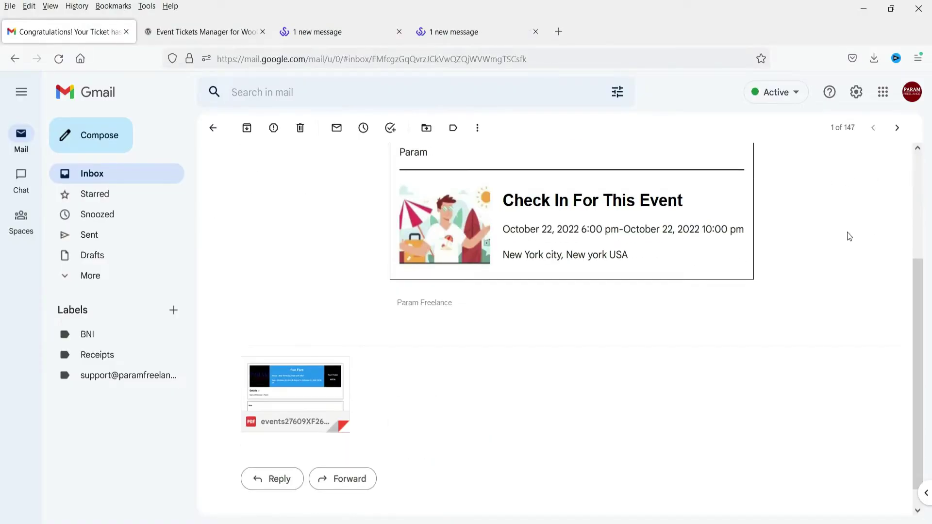
pyautogui.moveTo(271, 387)
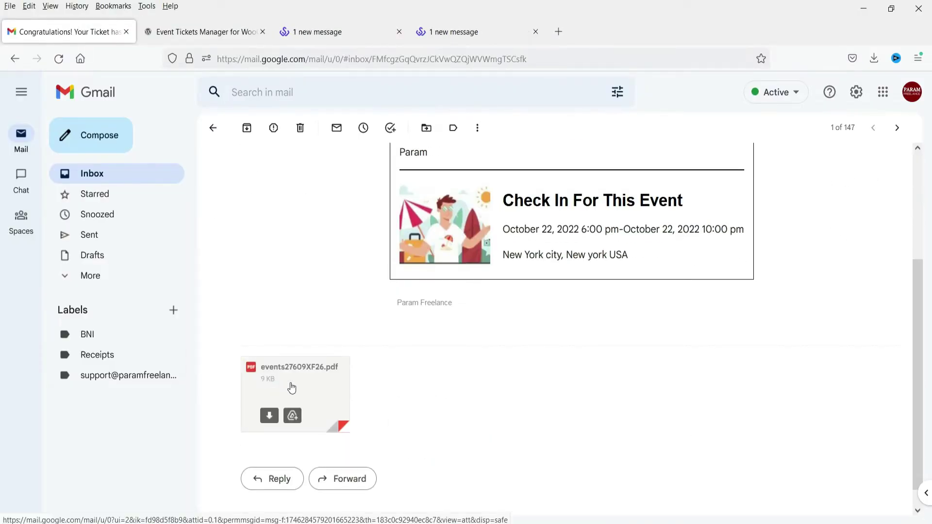
pyautogui.scroll(3, 627, 392)
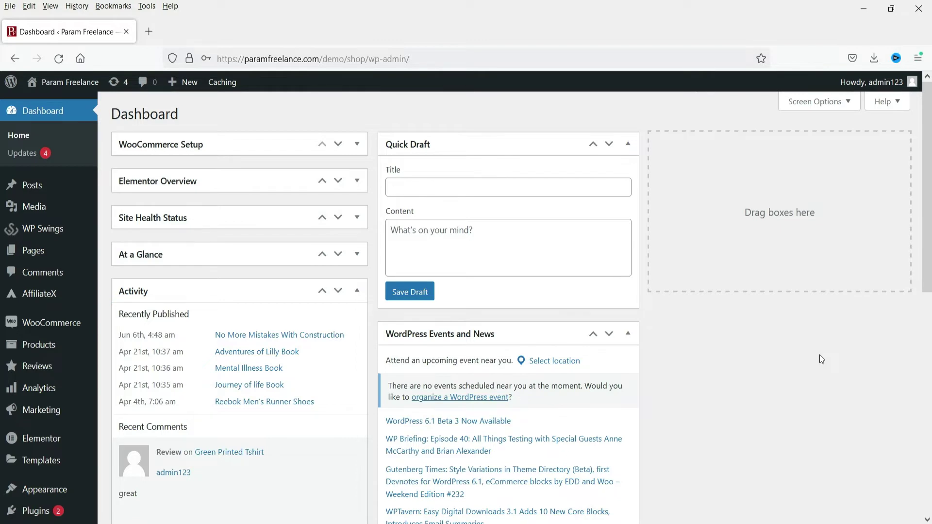
# Search Add New Plugins for 'Event Tickets Manager for WooCommerce'.
pyautogui.moveTo(44, 509)
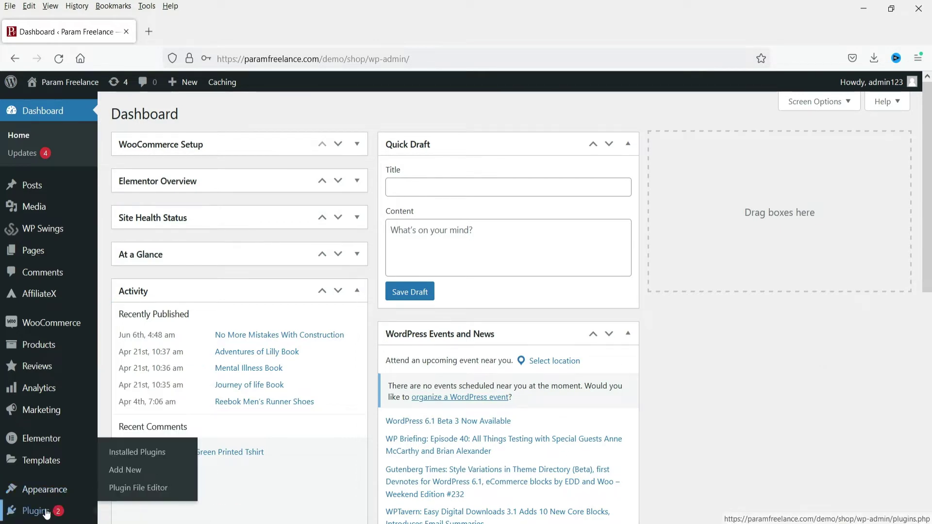
pyautogui.click(125, 470)
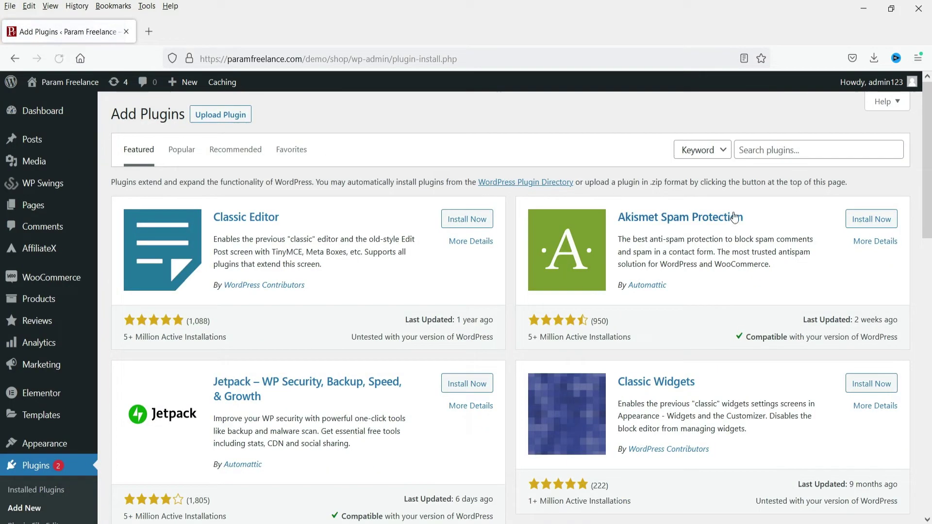
pyautogui.click(748, 152)
pyautogui.write('Event Tickets Manager for WooCommerce')
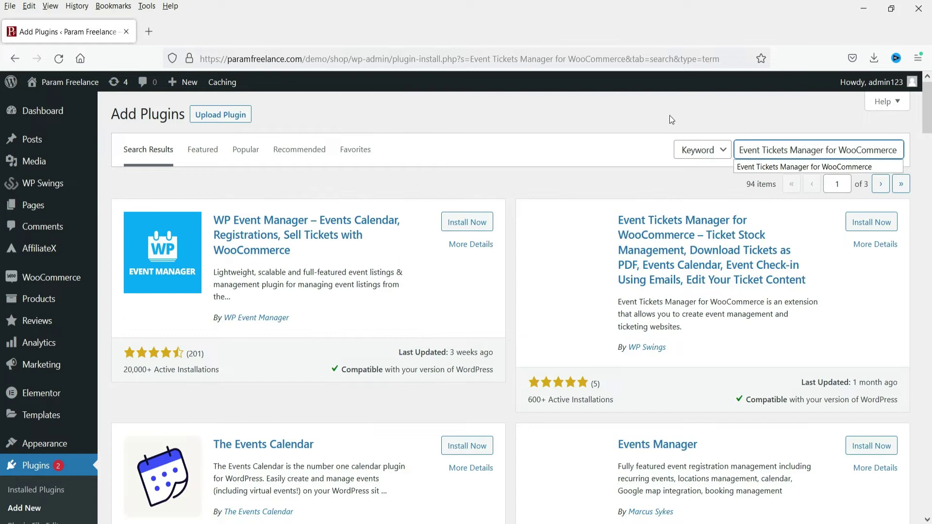
pyautogui.click(645, 115)
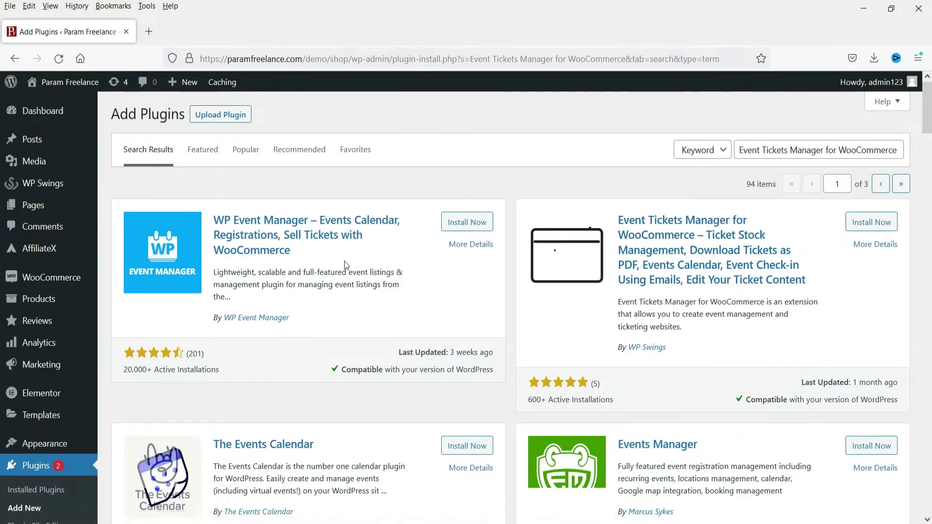
# Install and activate Event Tickets Manager for WooCommerce.
pyautogui.scroll(-4, 353, 267)
pyautogui.scroll(4, 312, 285)
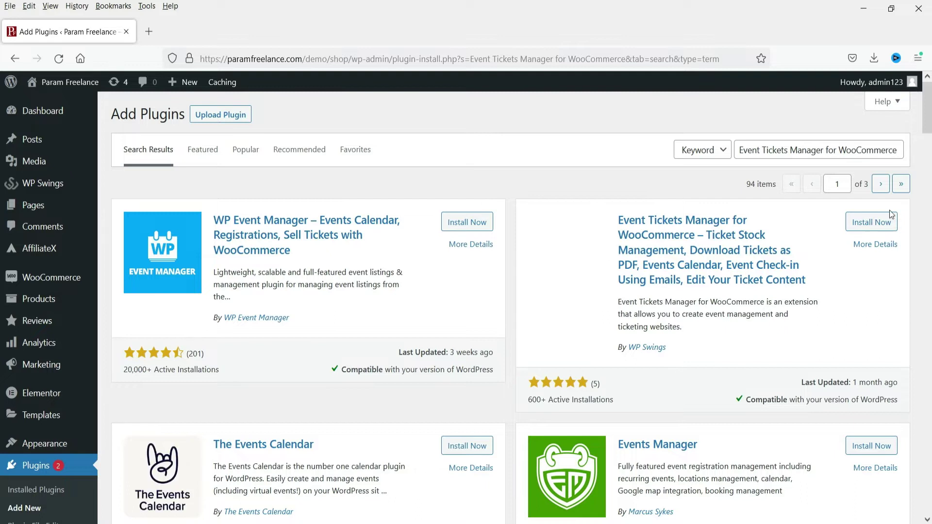
pyautogui.click(875, 227)
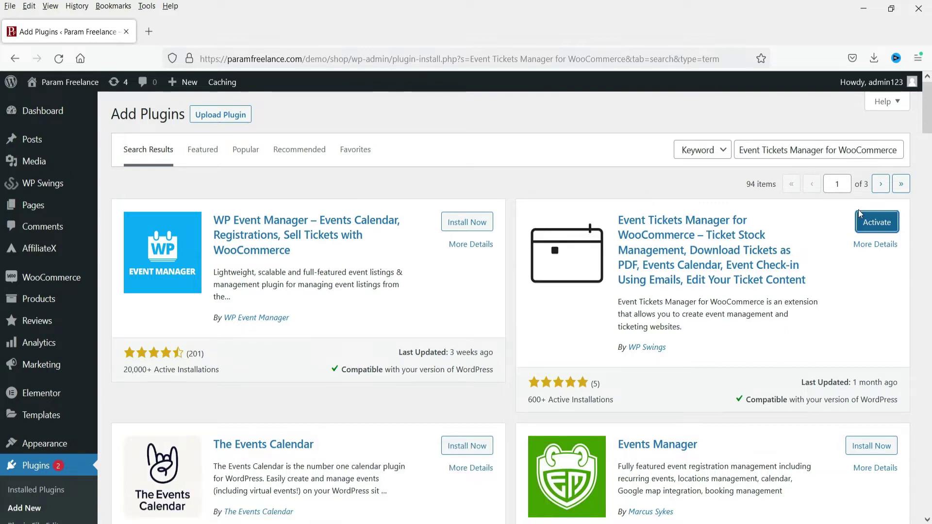
pyautogui.click(888, 230)
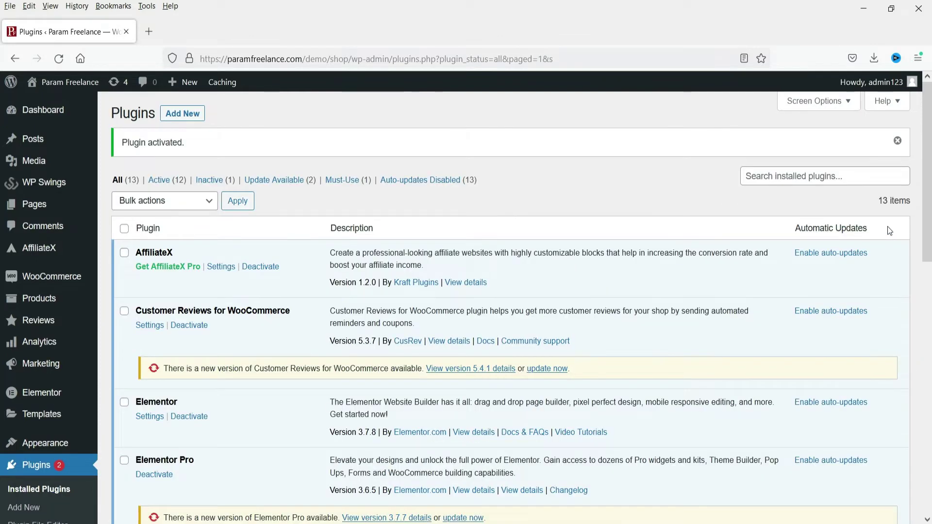
# Turn on Enable/Disable and Enable Event Location Site in General Setting and save.
pyautogui.moveTo(50, 183)
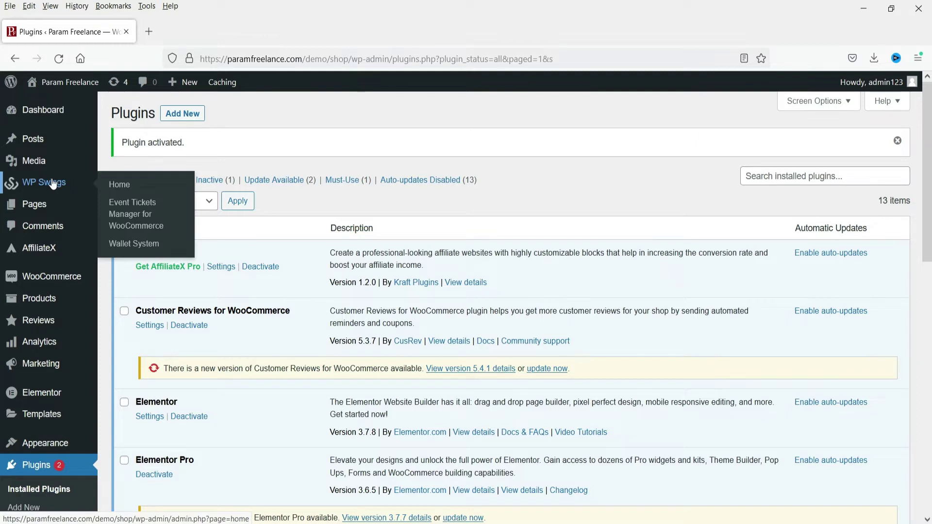
pyautogui.click(136, 219)
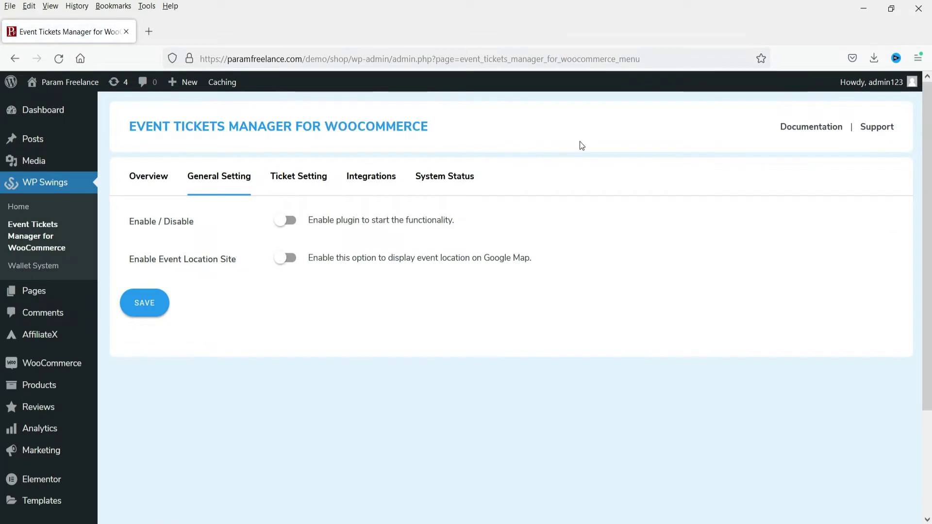
pyautogui.click(290, 226)
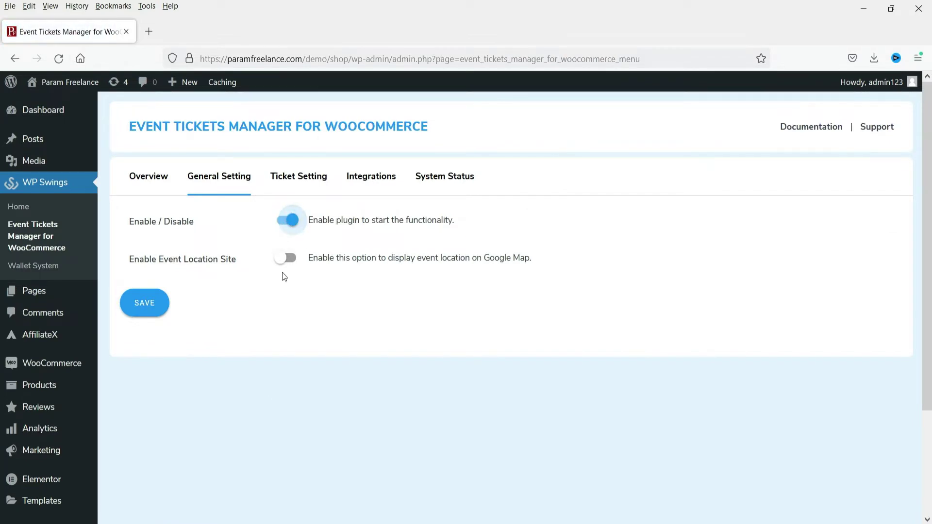
pyautogui.click(286, 258)
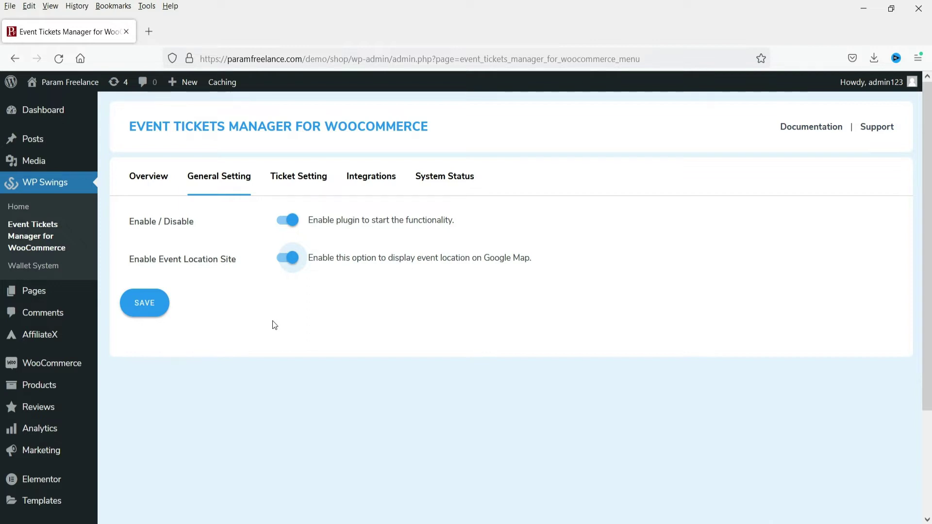
pyautogui.click(156, 304)
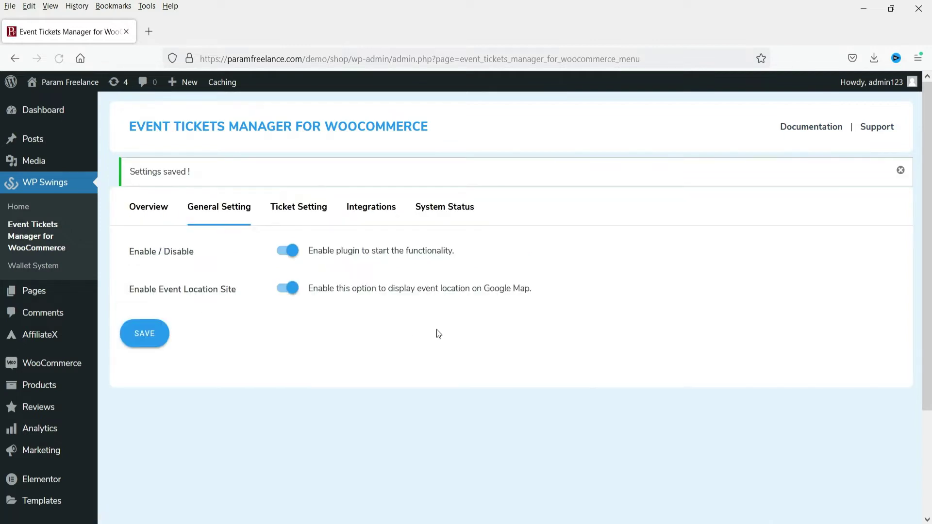
pyautogui.click(301, 210)
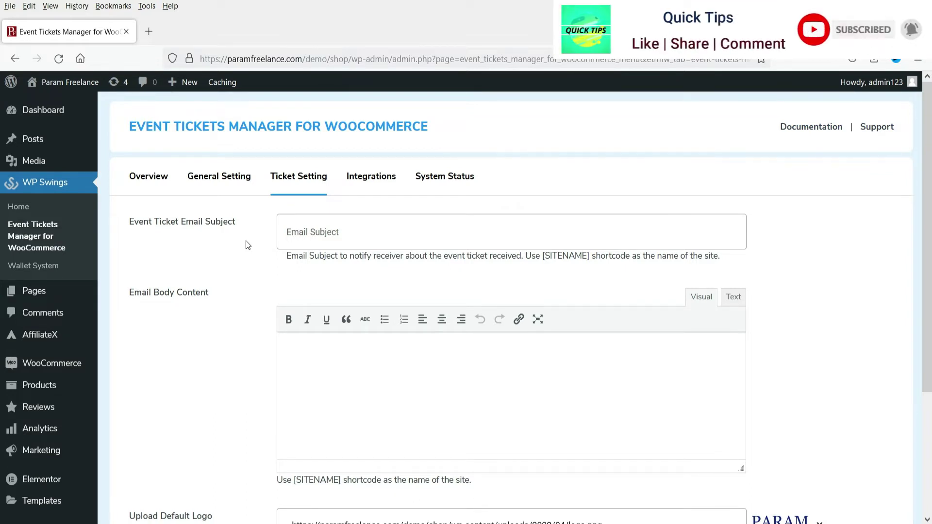
# Set the ticket email subject to 'Congratulations! Your Ticket has been confirmed.'.
pyautogui.click(310, 231)
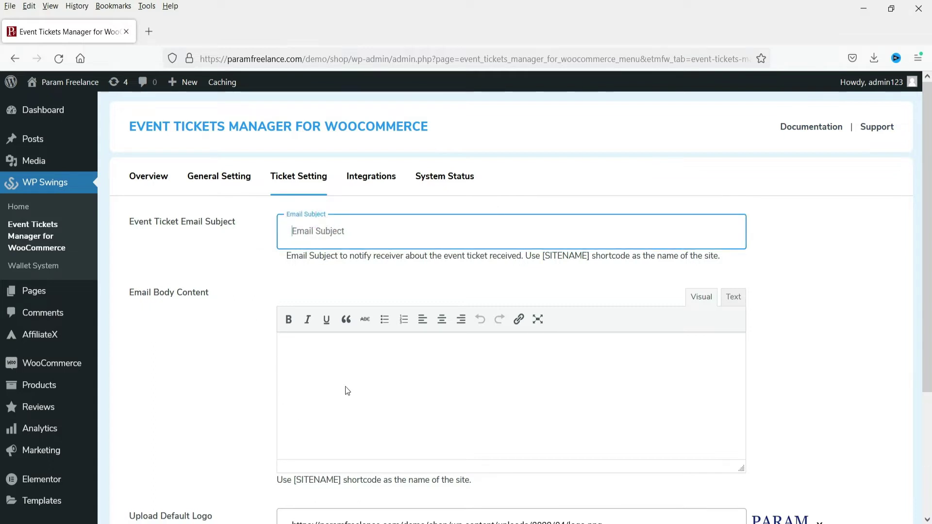
pyautogui.click(366, 230)
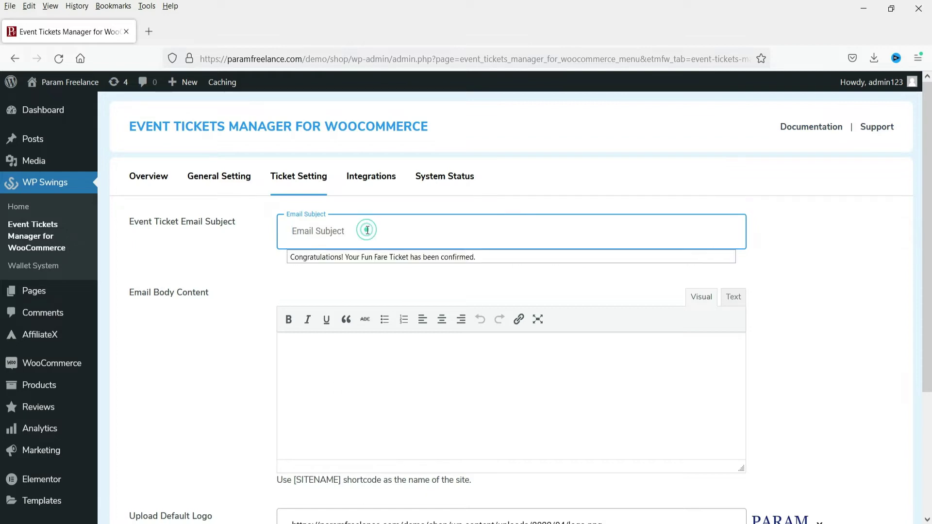
pyautogui.click(385, 253)
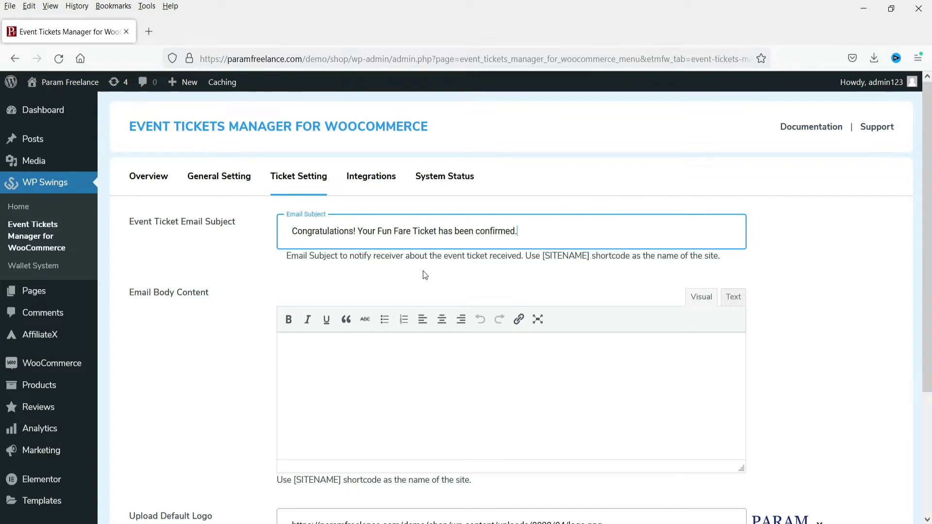
pyautogui.moveTo(378, 231); pyautogui.dragTo(413, 231)
pyautogui.press('BackSpace')
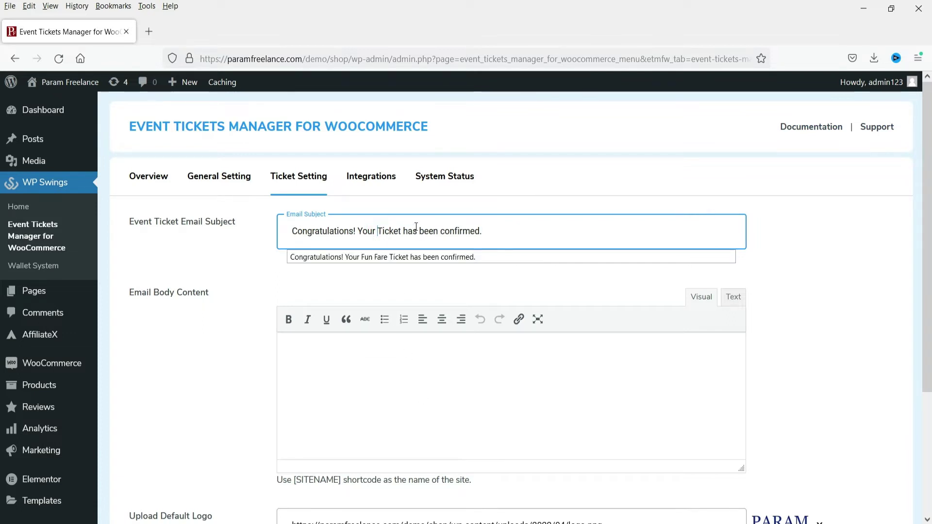
# Paste the ID-card reminder into the email body and save the ticket settings.
pyautogui.click(400, 398)
pyautogui.click(314, 353)
pyautogui.write('Please bring your original ID cards to collect your ticket at the entry.')
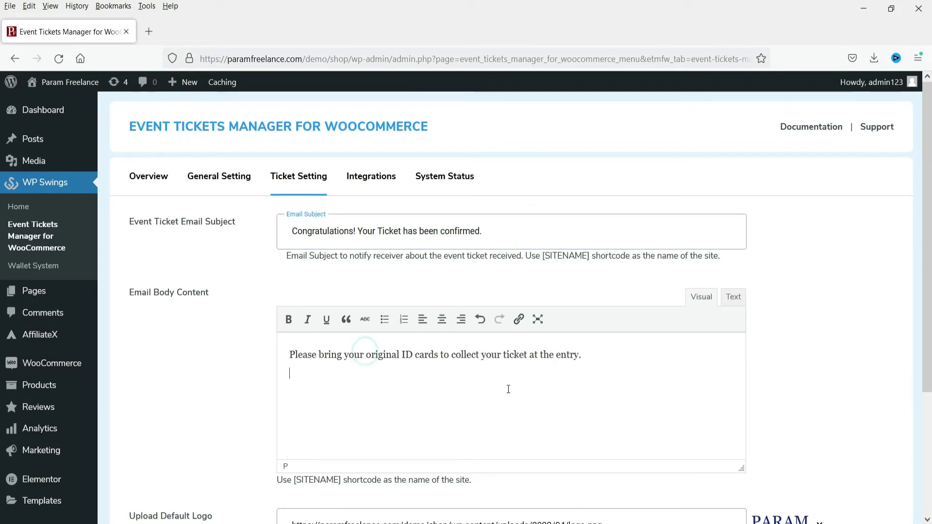
pyautogui.press('Return')
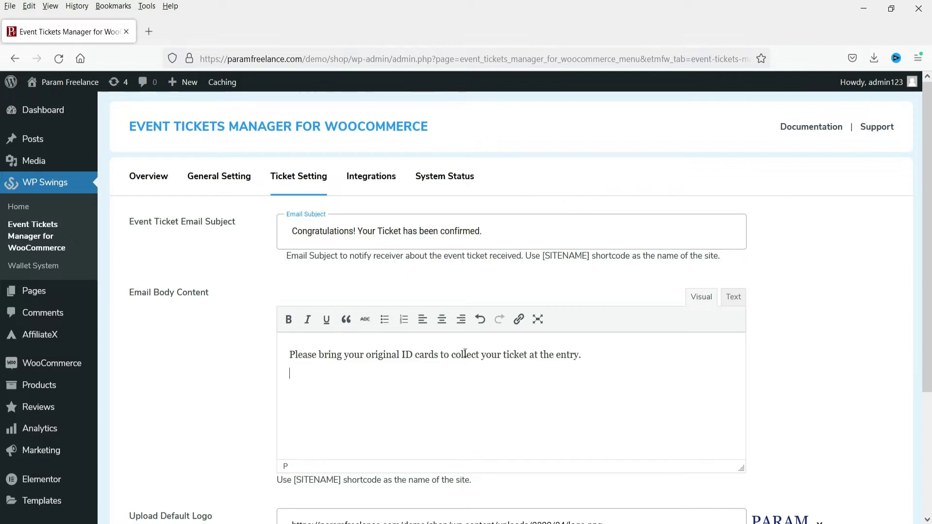
pyautogui.scroll(-3, 465, 359)
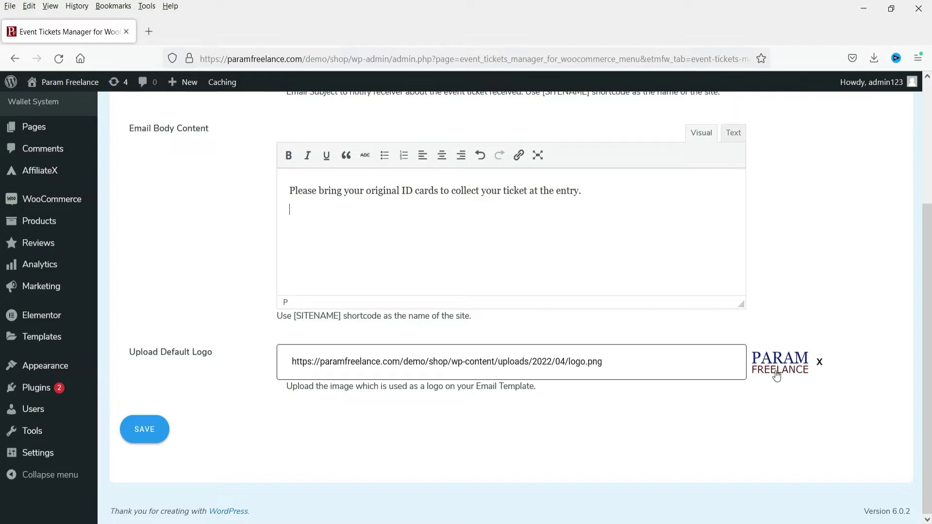
pyautogui.click(144, 429)
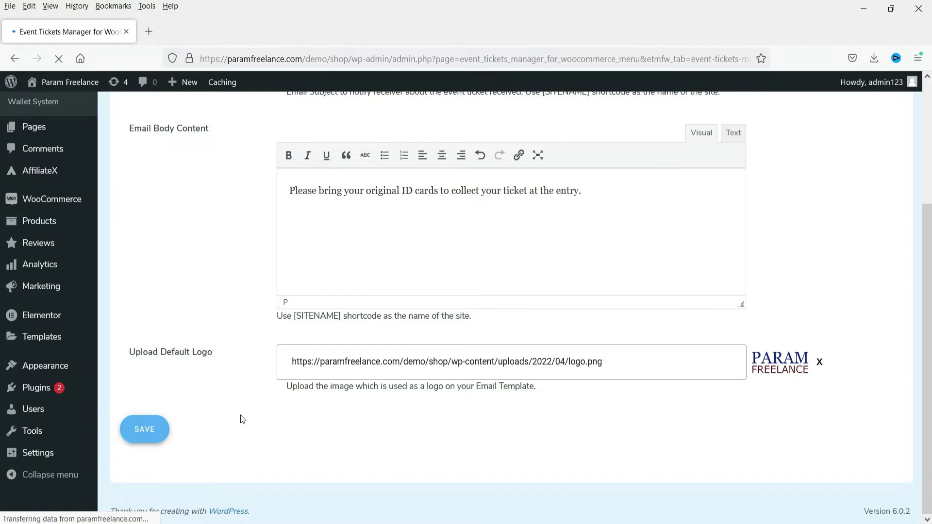
pyautogui.click(372, 214)
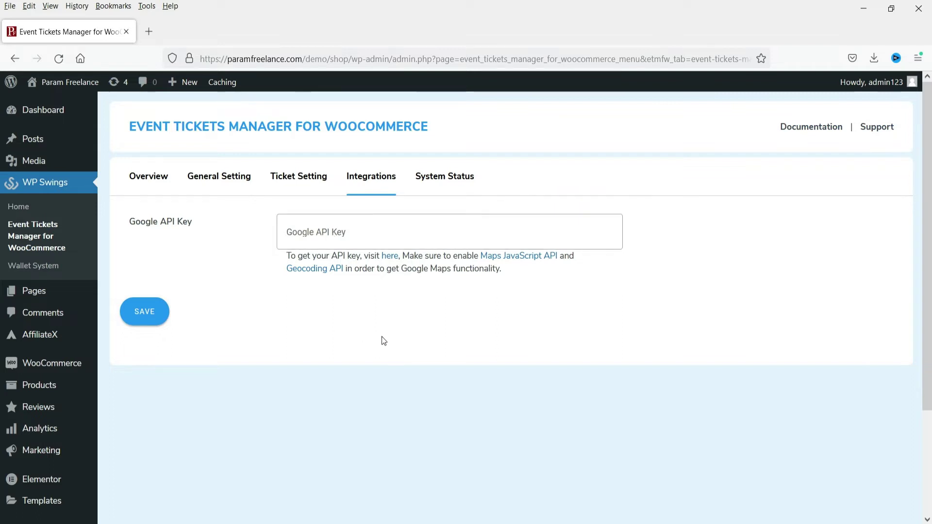
pyautogui.rightClick(390, 261)
pyautogui.click(427, 273)
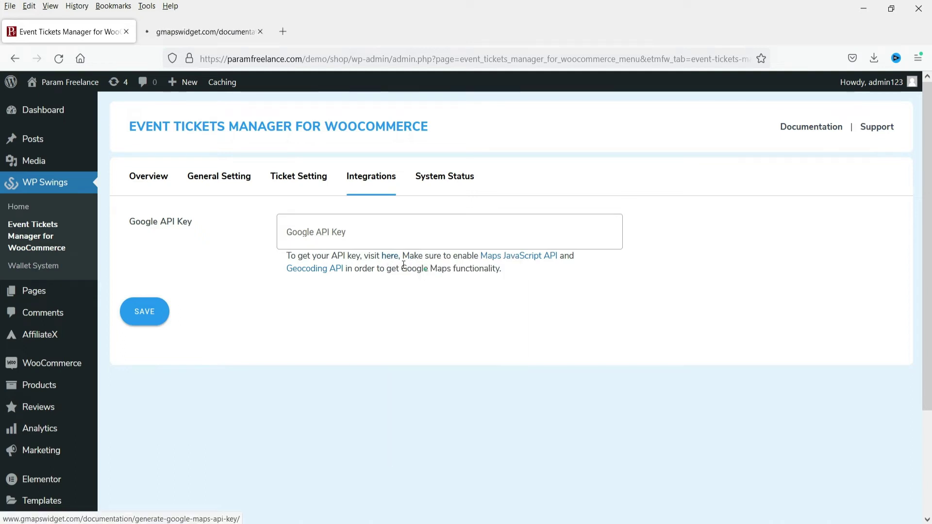
pyautogui.click(207, 34)
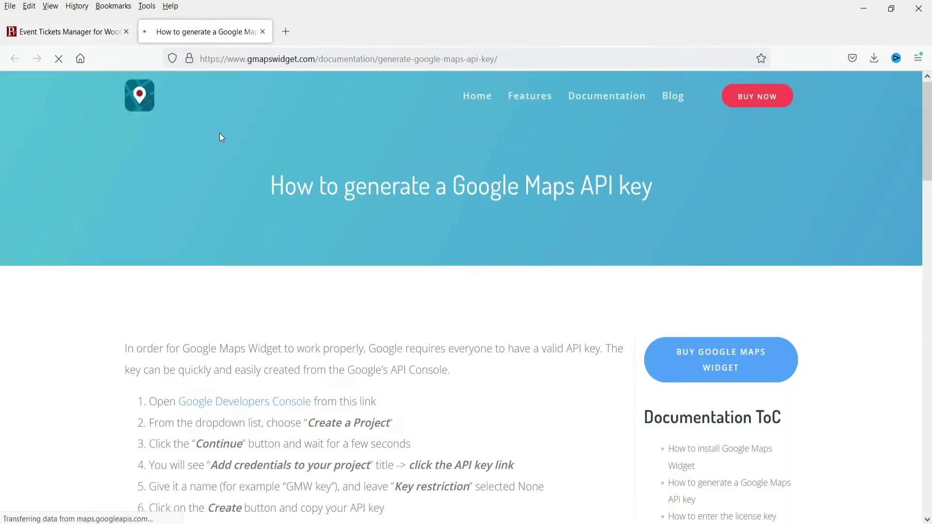
pyautogui.scroll(-5, 379, 299)
pyautogui.scroll(3, 402, 323)
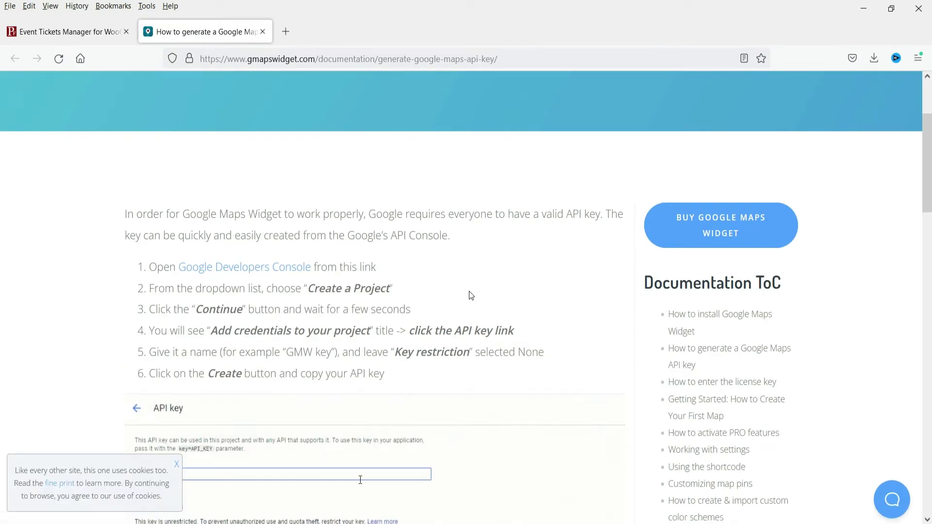
pyautogui.scroll(-2, 471, 295)
pyautogui.scroll(-5, 475, 243)
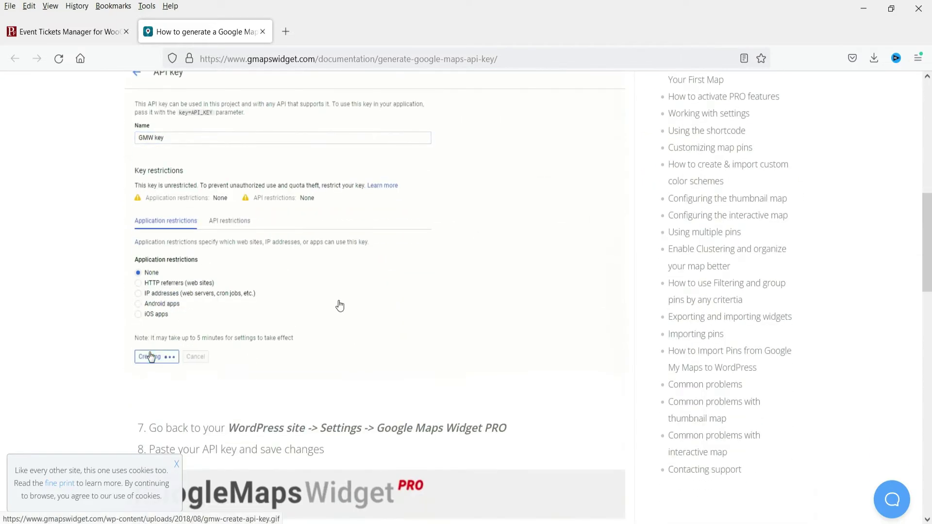
pyautogui.scroll(-4, 348, 303)
pyautogui.scroll(12, 350, 301)
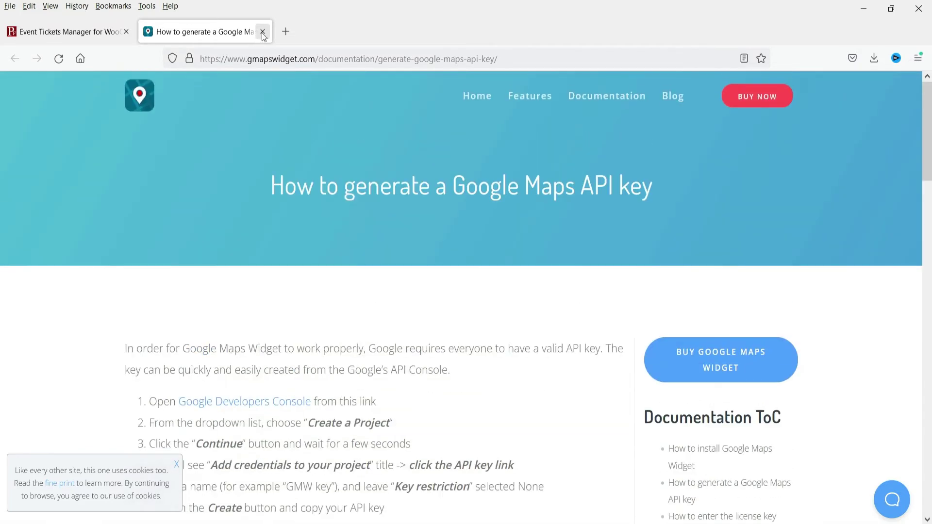
pyautogui.click(262, 32)
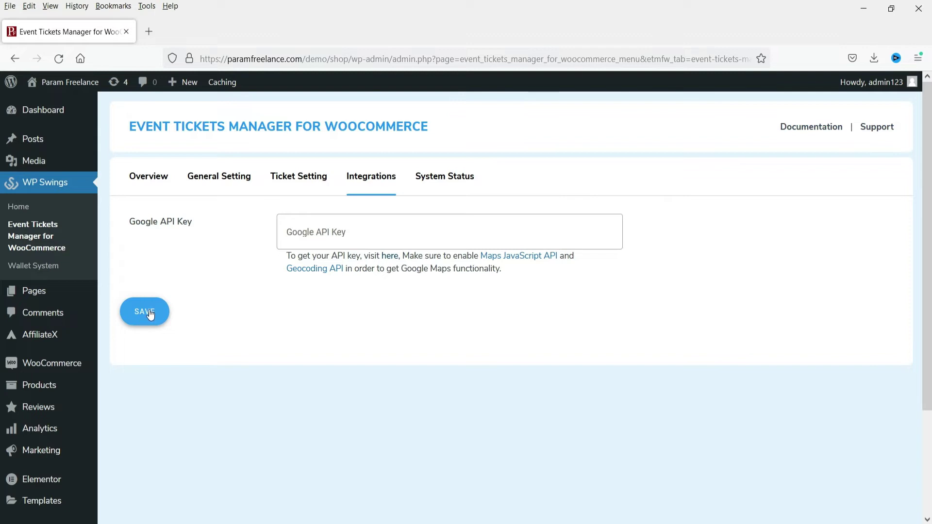
# View the System Status tables showing WordPress 6.0.2 and PHP 7.4.32.
pyautogui.click(333, 235)
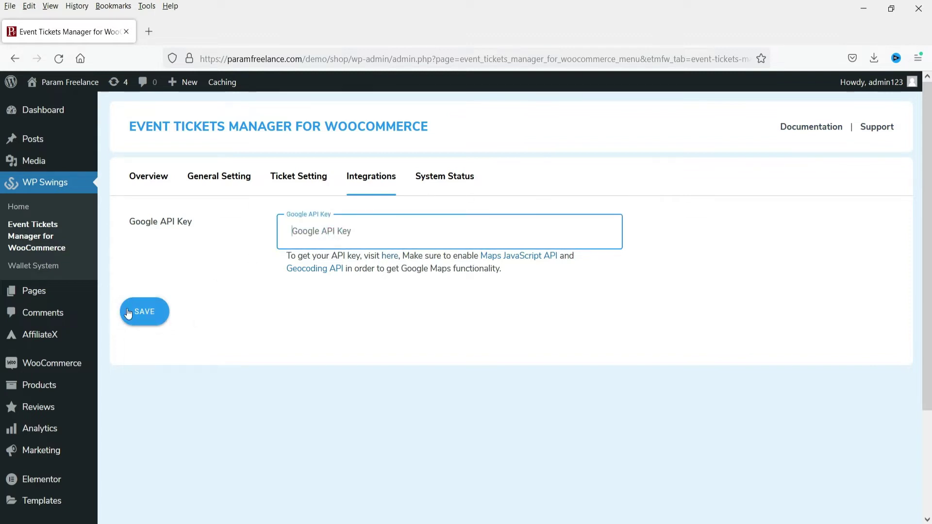
pyautogui.click(447, 181)
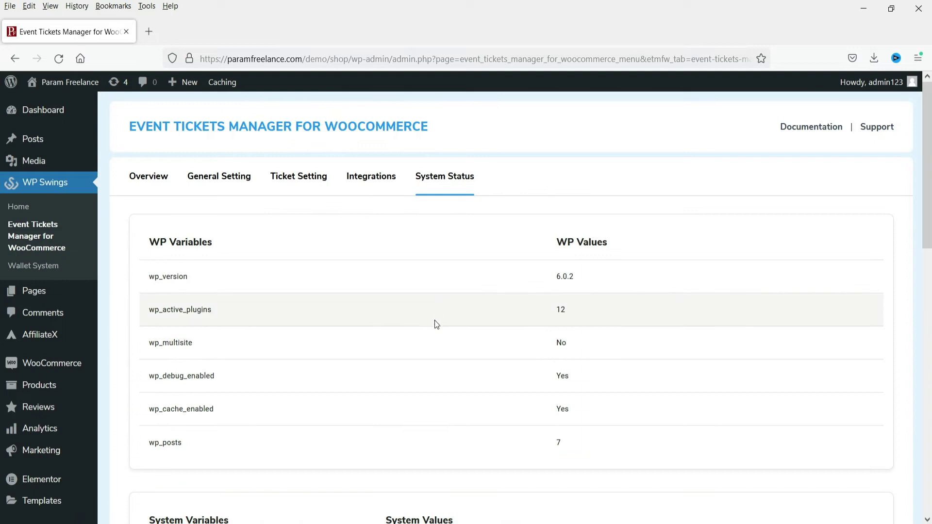
pyautogui.scroll(-3, 438, 311)
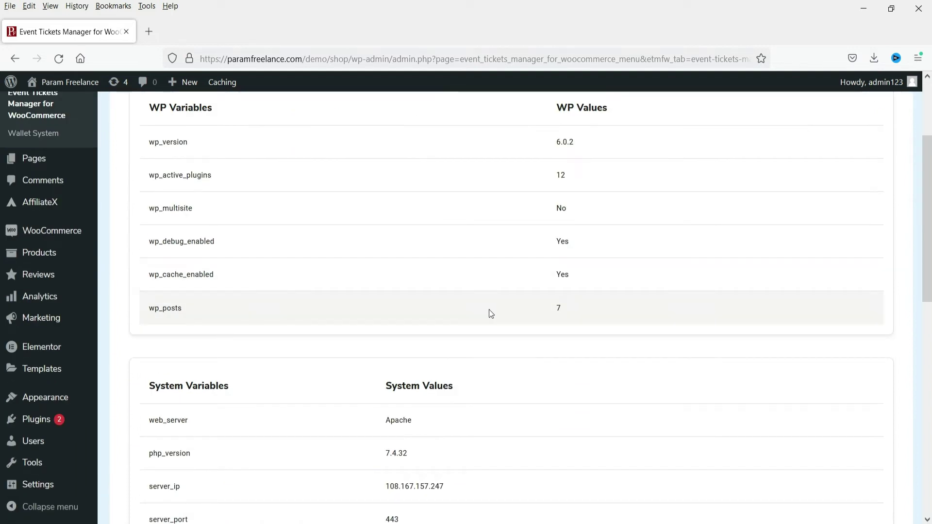
pyautogui.scroll(3, 490, 313)
pyautogui.moveTo(61, 372)
pyautogui.moveTo(52, 394)
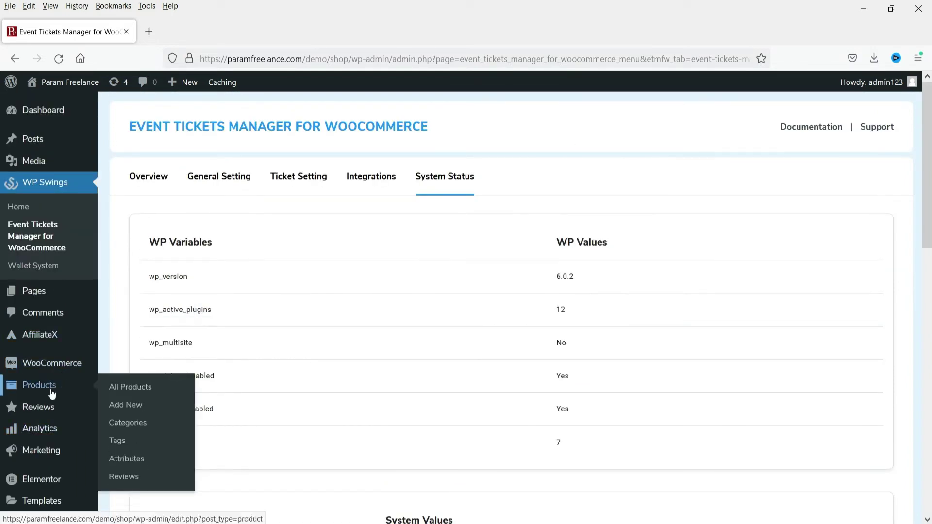
pyautogui.click(141, 405)
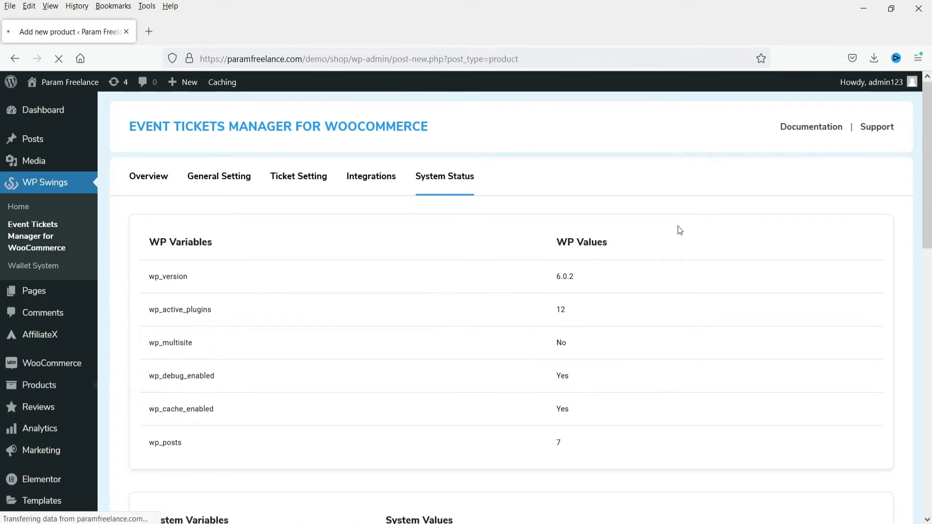
# Enter the product title 'Fun Fa' and create a new Events product category.
pyautogui.write('Fun Fare')
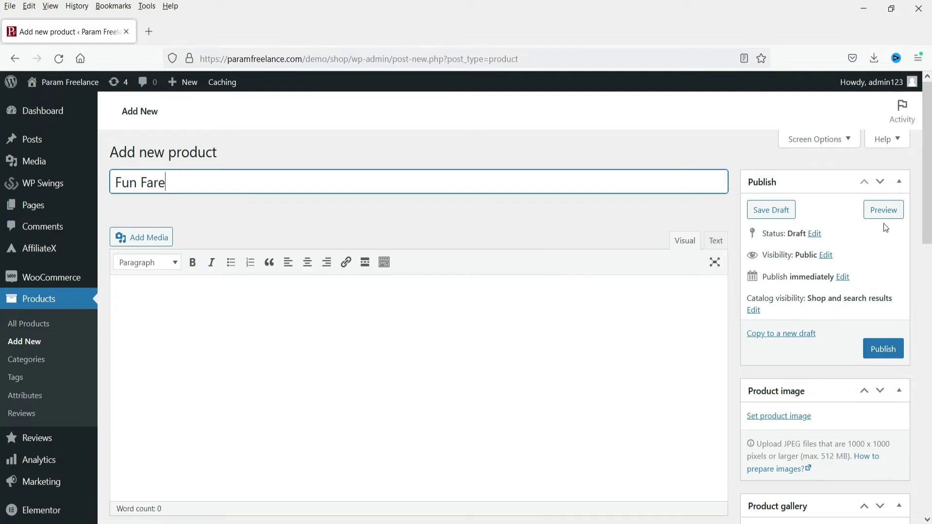
pyautogui.scroll(-3, 830, 205)
pyautogui.scroll(-6, 832, 210)
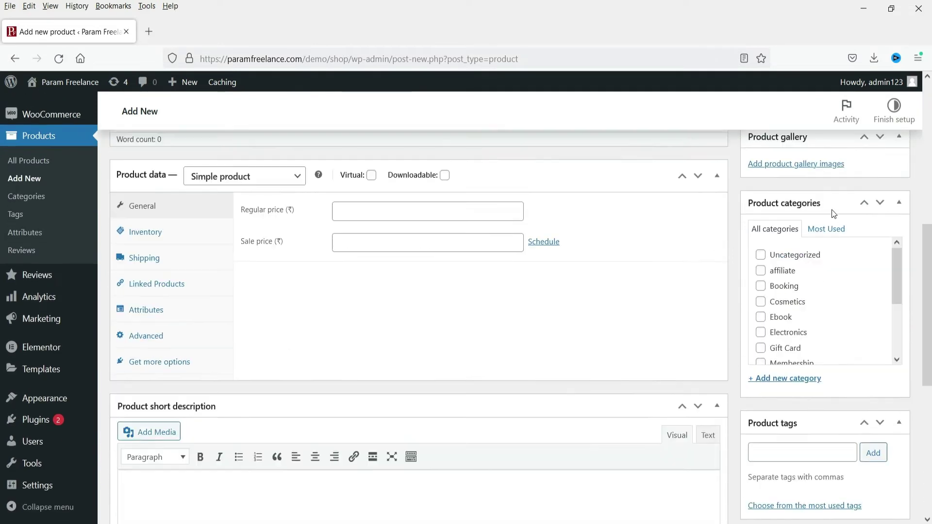
pyautogui.scroll(-2, 803, 294)
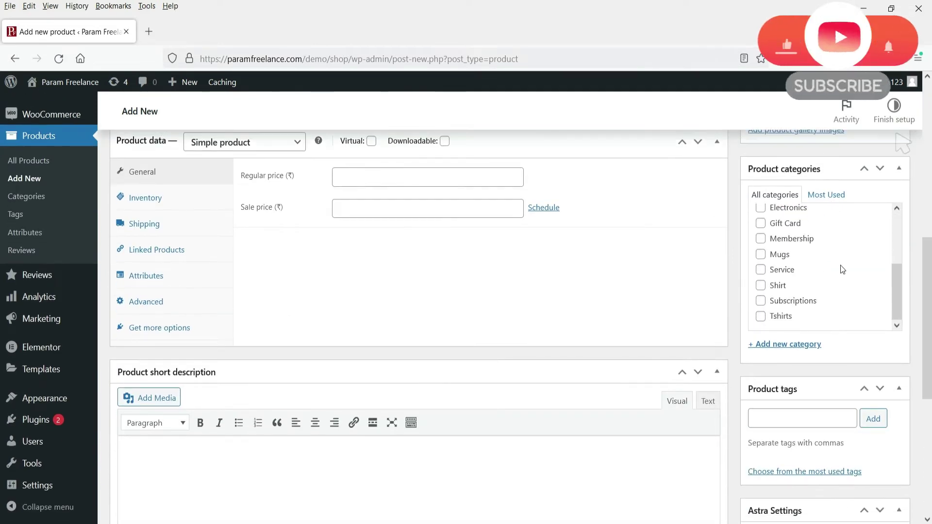
pyautogui.click(787, 345)
pyautogui.write('Events')
pyautogui.press('Return')
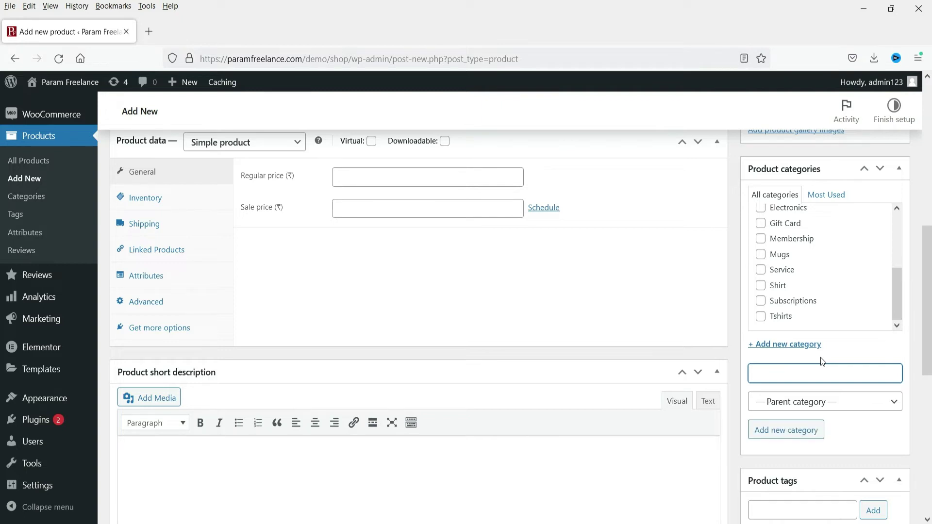
# Paste placeholder text into the product description.
pyautogui.scroll(10, 481, 315)
pyautogui.click(249, 270)
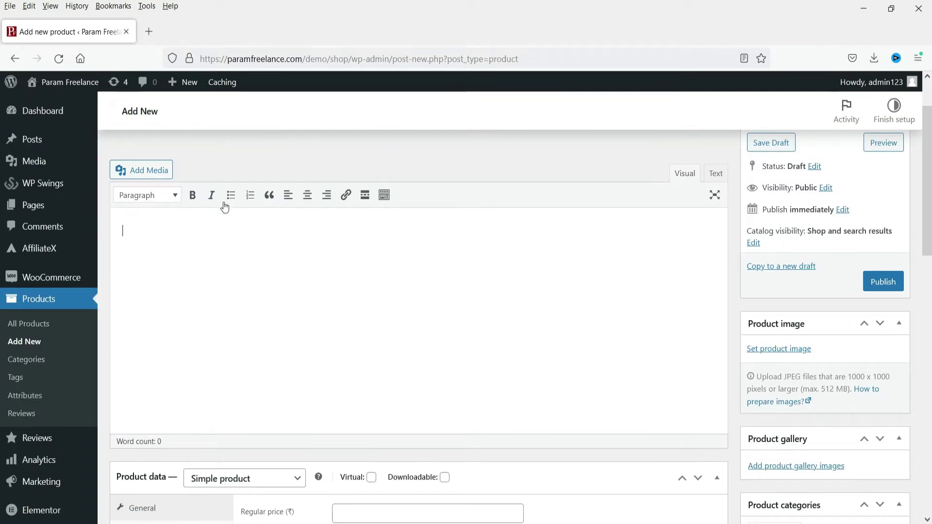
pyautogui.click(214, 257)
pyautogui.rightClick(277, 247)
pyautogui.click(431, 294)
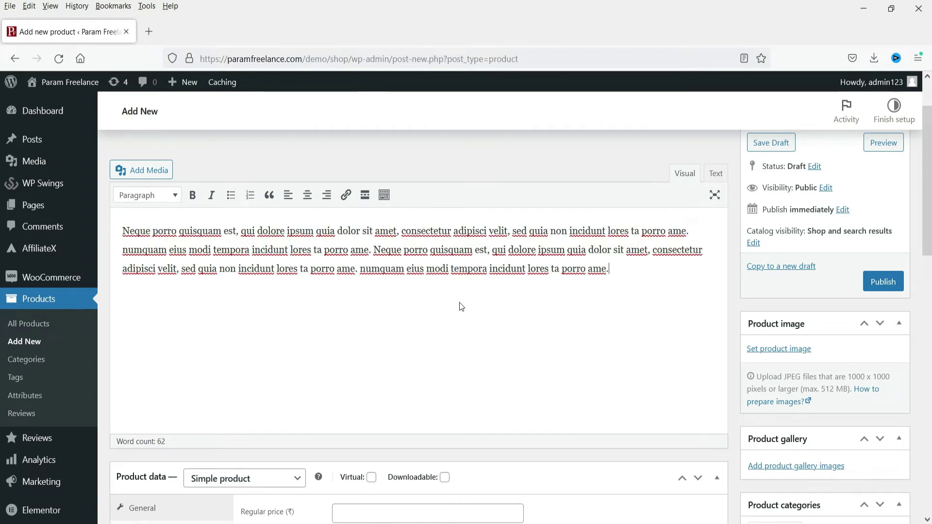
# Paste a single placeholder paragraph into the short description, removing the duplicate.
pyautogui.scroll(-10, 456, 284)
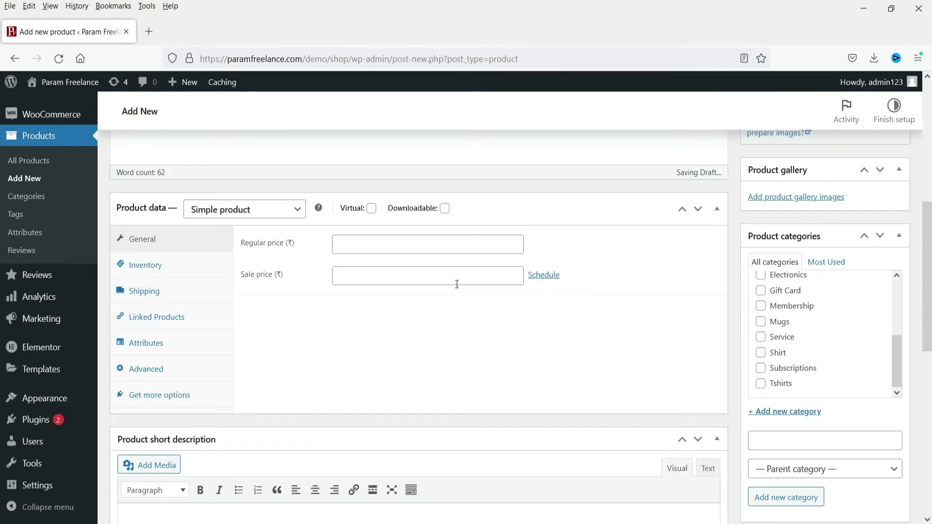
pyautogui.click(280, 353)
pyautogui.write('Neque porro quisquam est, qui dolore ipsum quia dolor sit amet, consectetur adipisci velit, sed quia non incidunt lores ta porro ame. numquam eius modi tempora incidunt lores ta porro ame. Neque porro quisquam est, qui dolore ipsum quia dolor sit amet, consectetur adipisci velit, sed quia non incidunt lores ta porro ame. numquam eius modi tempora incidunt lores ta porro ame.')
pyautogui.moveTo(382, 343); pyautogui.dragTo(693, 402)
pyautogui.press('BackSpace')
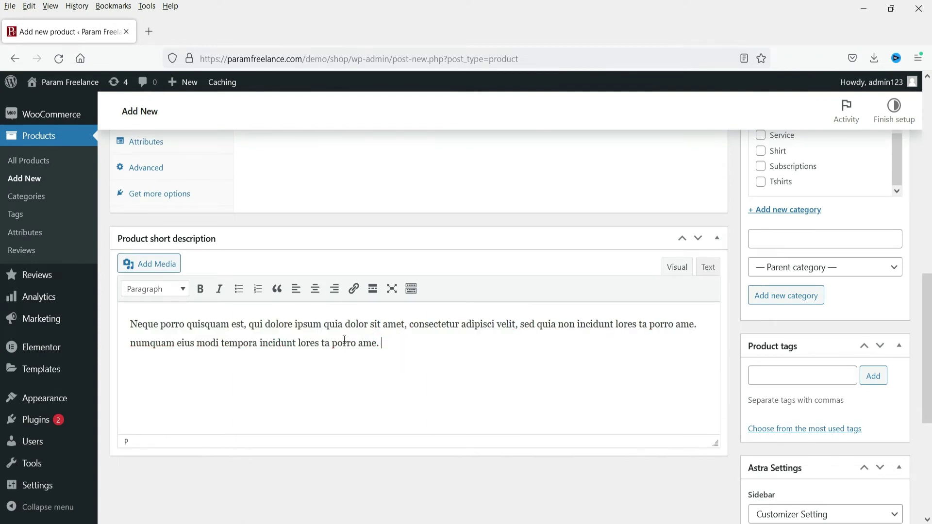
pyautogui.scroll(3, 922, 319)
pyautogui.scroll(-4, 827, 397)
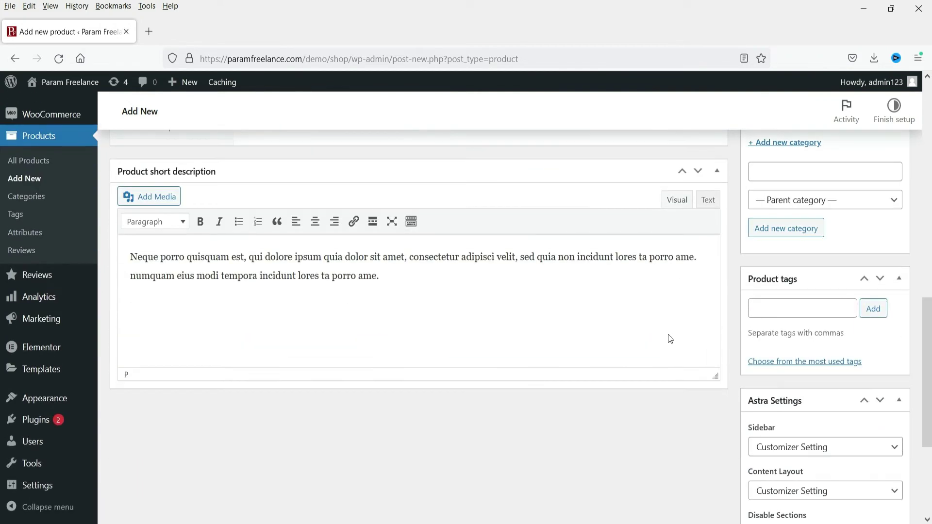
pyautogui.scroll(5, 672, 338)
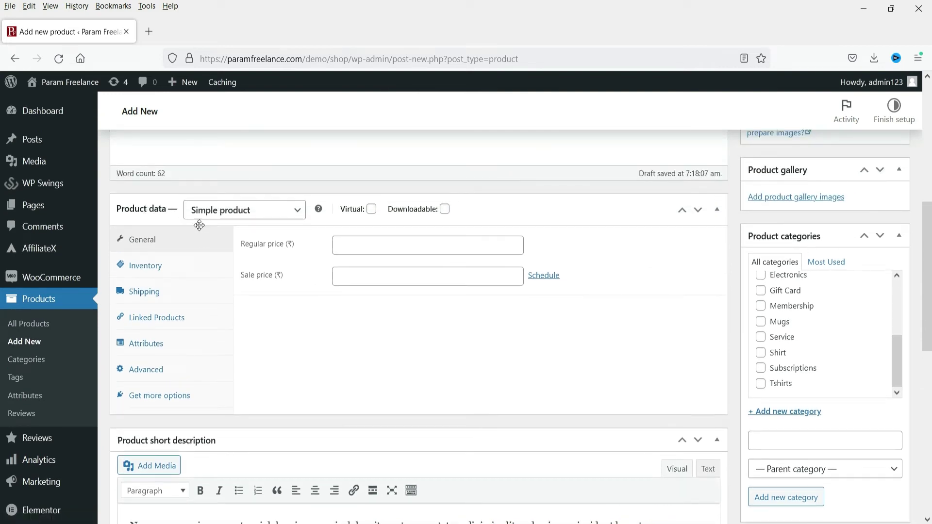
# Make the product an Events type with regular price 1000 and sale price 750.
pyautogui.click(229, 212)
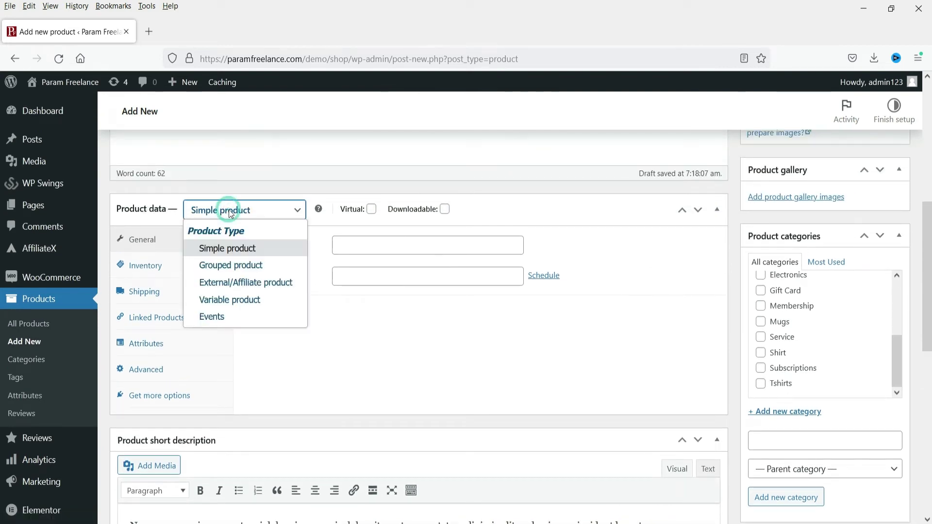
pyautogui.click(229, 316)
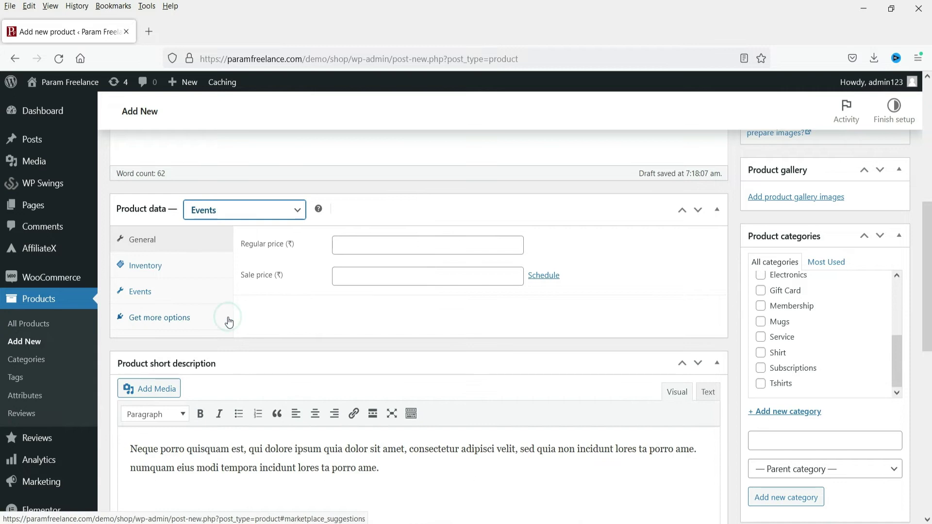
pyautogui.click(361, 240)
pyautogui.write('1000')
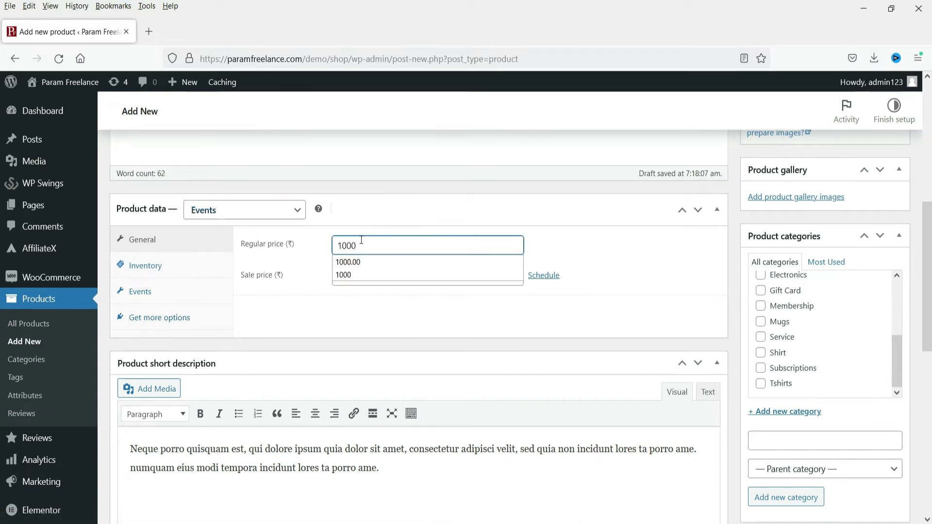
pyautogui.press('Tab')
pyautogui.write('750')
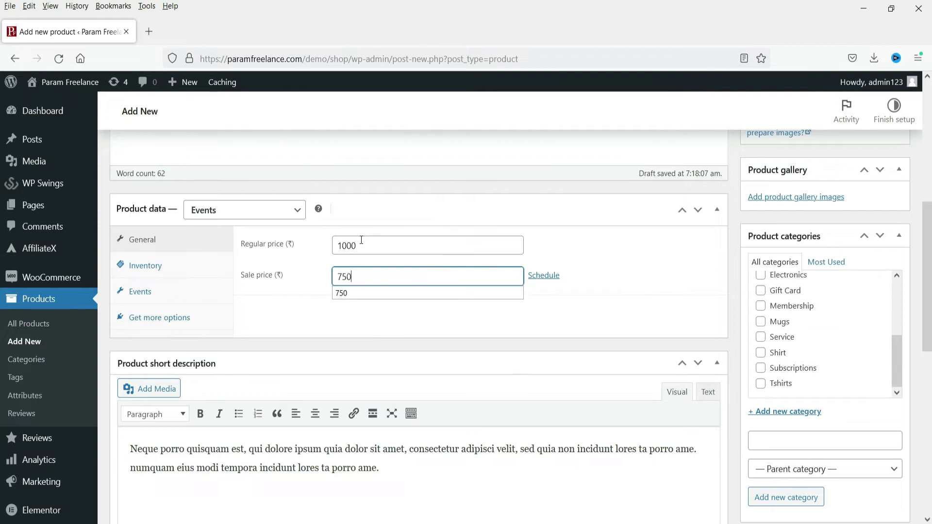
pyautogui.click(371, 272)
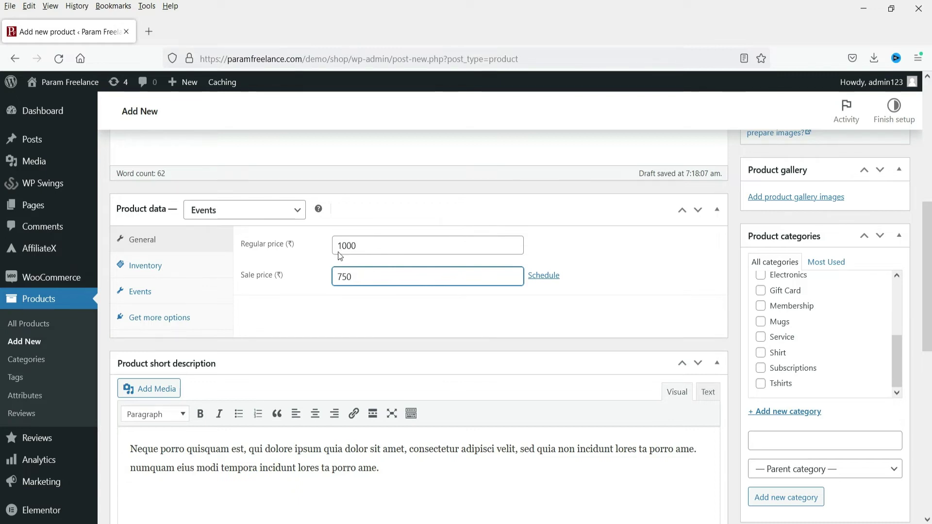
pyautogui.doubleClick(371, 246)
pyautogui.click(389, 246)
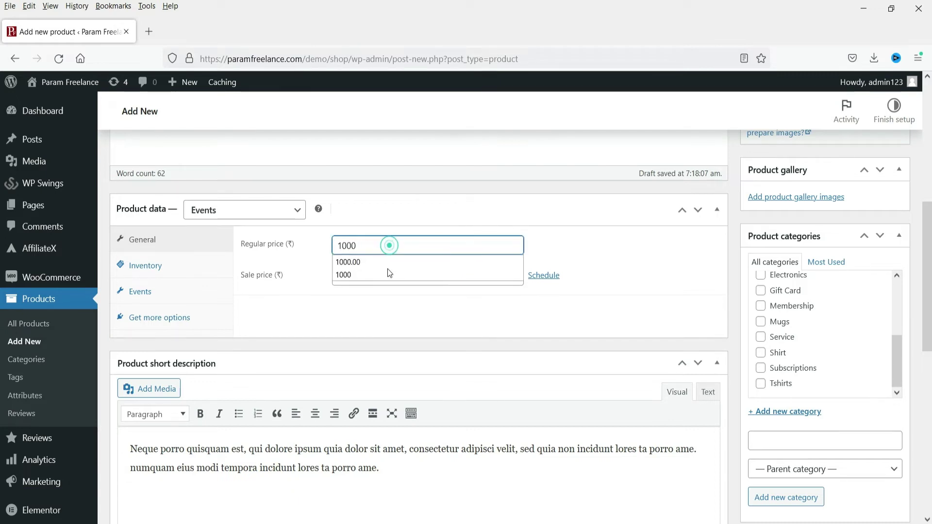
pyautogui.click(297, 302)
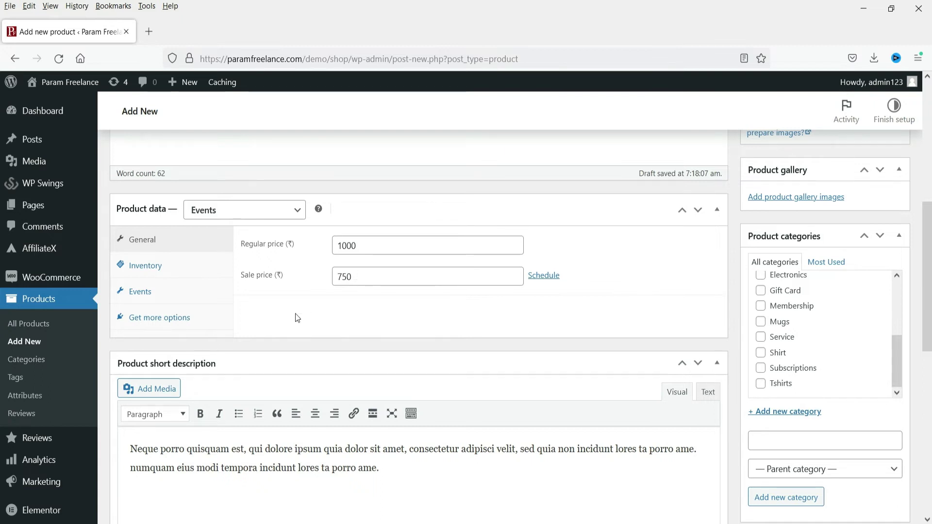
# Schedule the sale to run from 2022-10-10 to 2022-10-22.
pyautogui.click(545, 276)
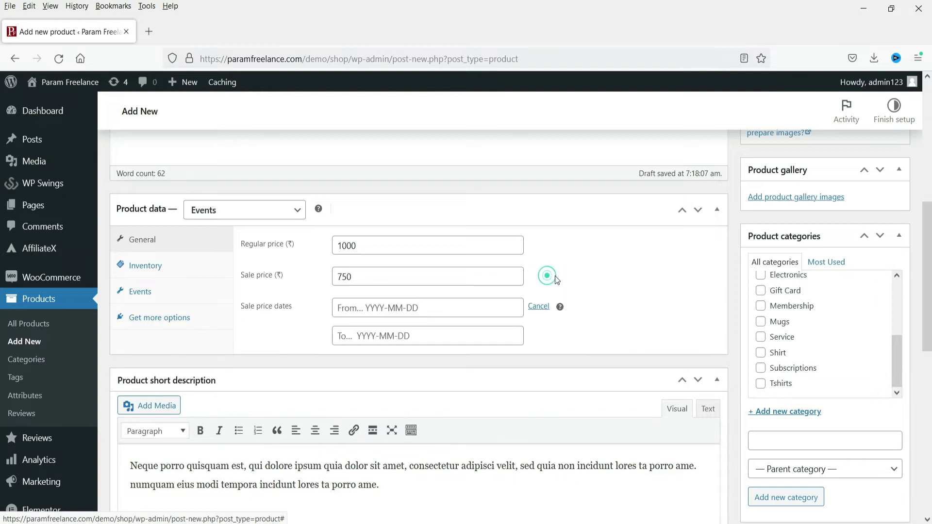
pyautogui.scroll(-2, 624, 284)
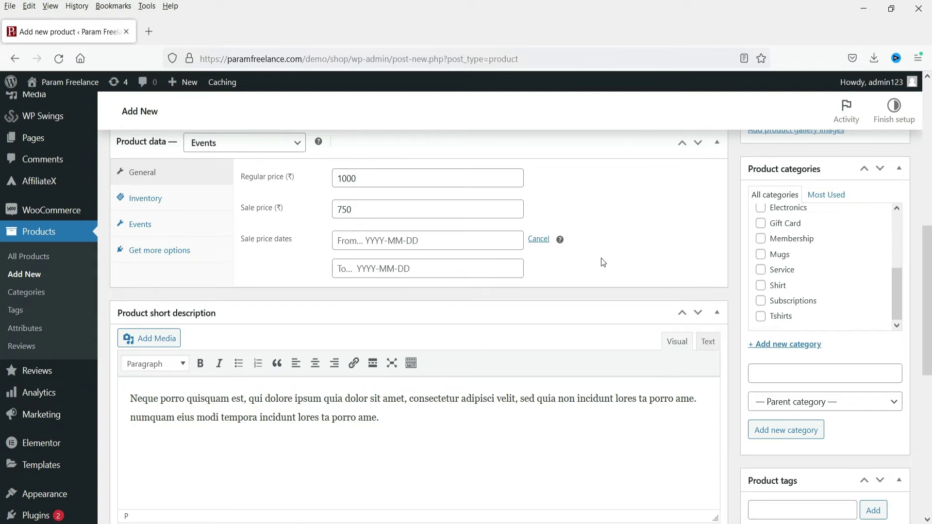
pyautogui.click(437, 241)
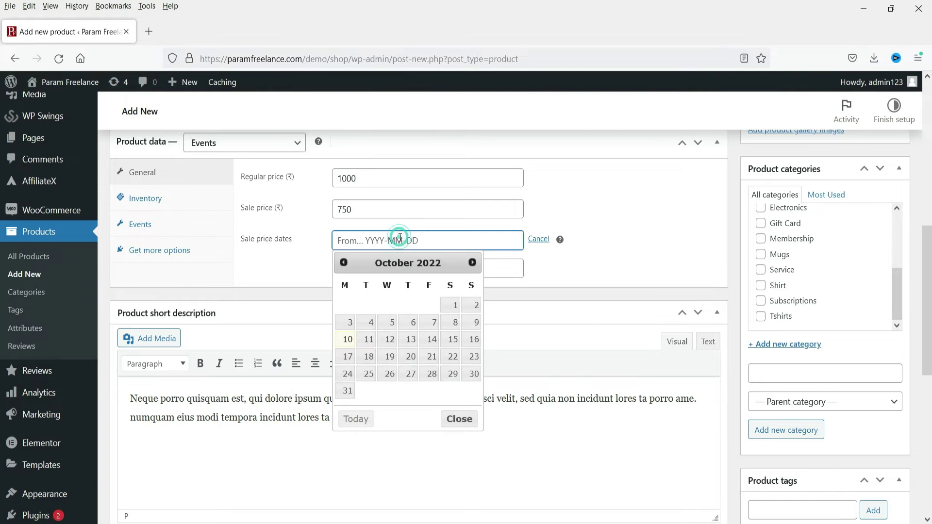
pyautogui.click(348, 339)
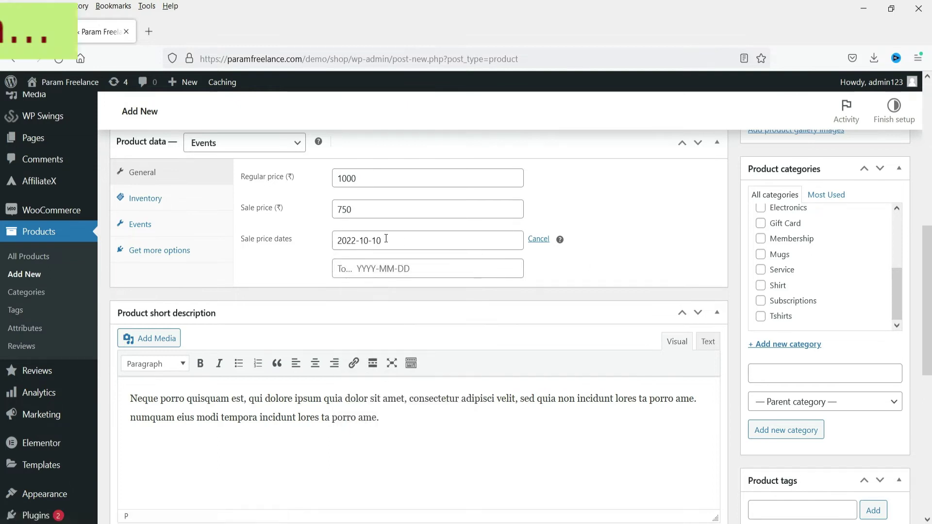
pyautogui.click(381, 270)
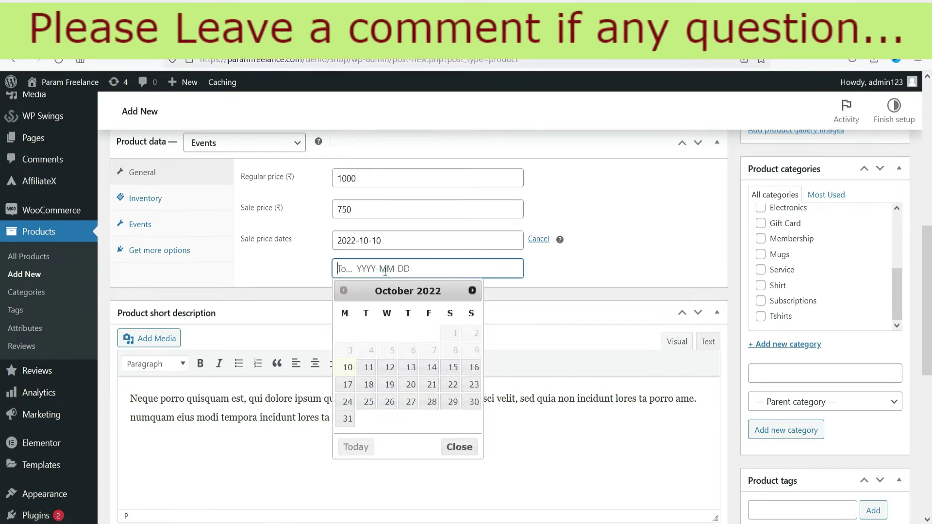
pyautogui.click(455, 385)
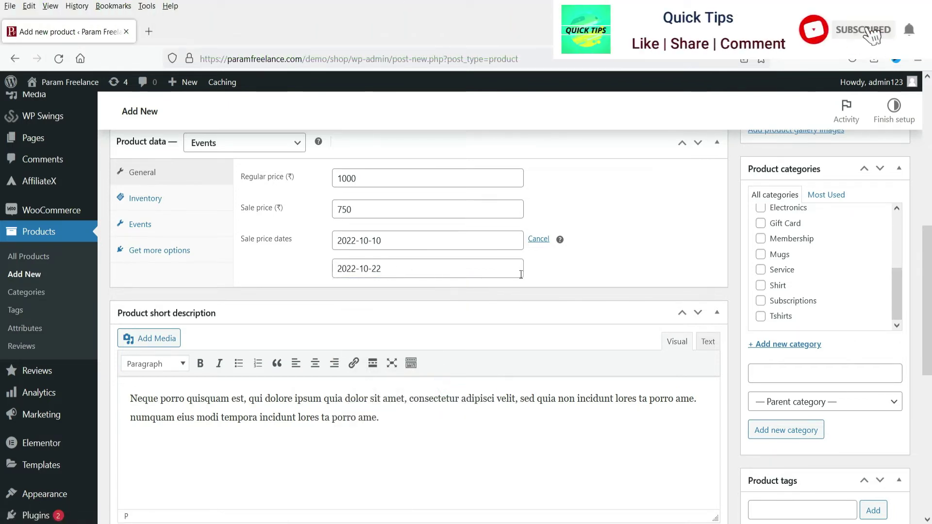
# Schedule the event for 2022-10-22 from 6:00 pm to 10:00 pm.
pyautogui.click(144, 226)
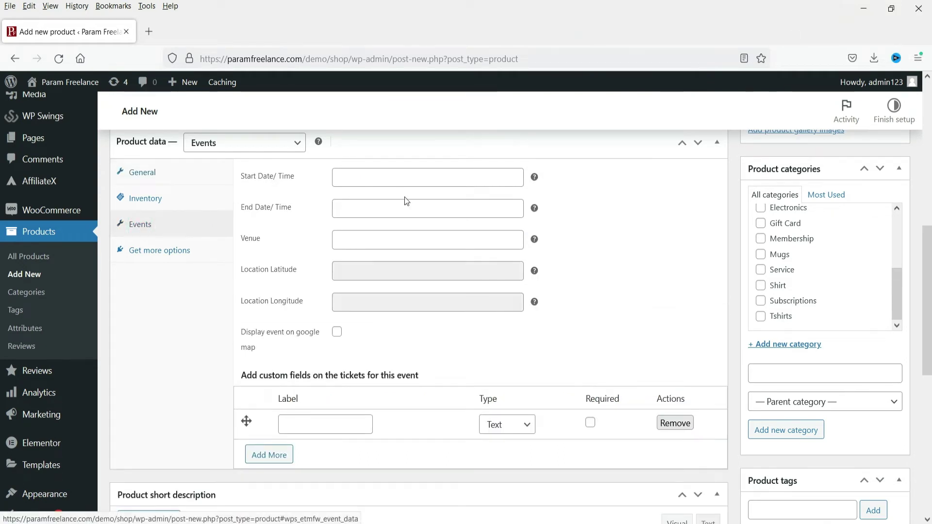
pyautogui.click(390, 177)
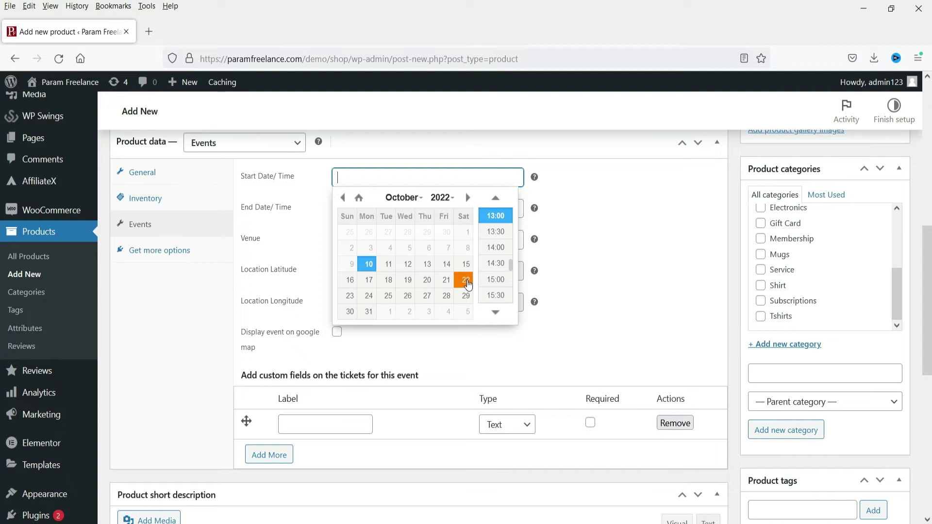
pyautogui.click(466, 282)
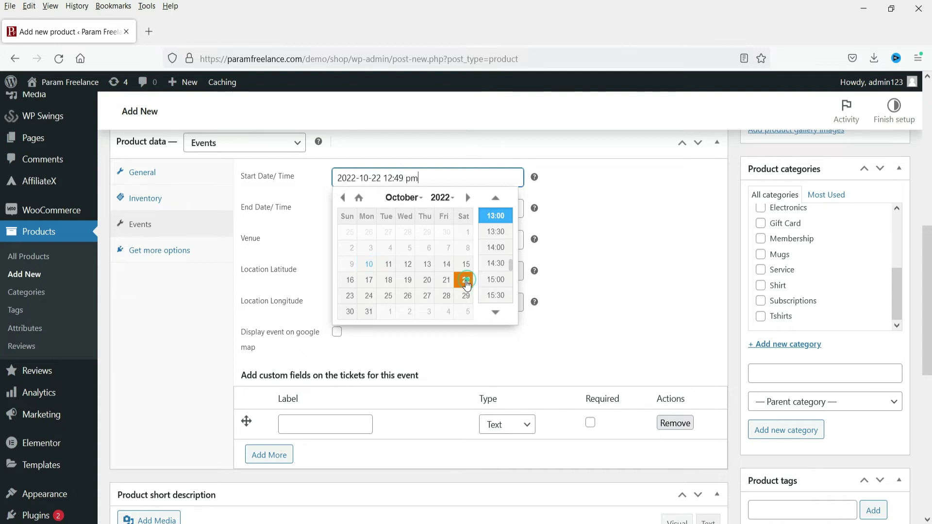
pyautogui.moveTo(511, 269); pyautogui.dragTo(513, 284)
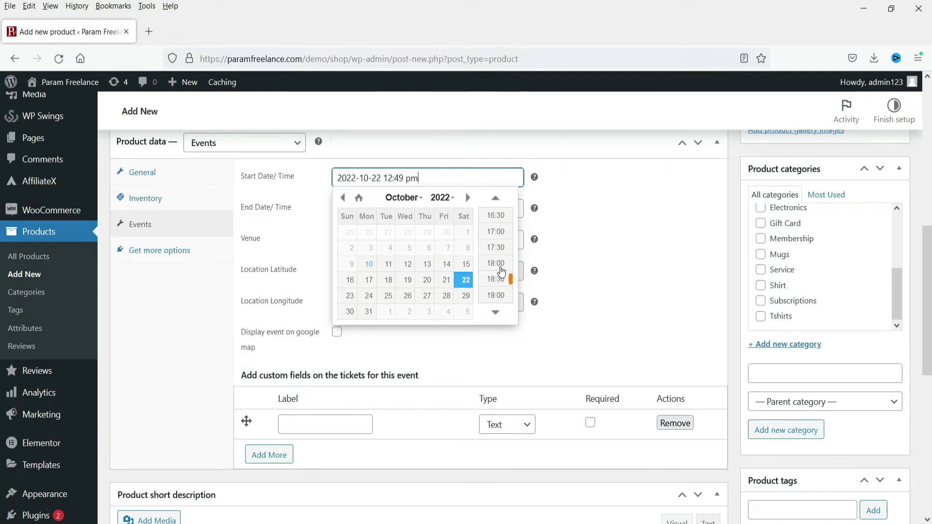
pyautogui.click(496, 264)
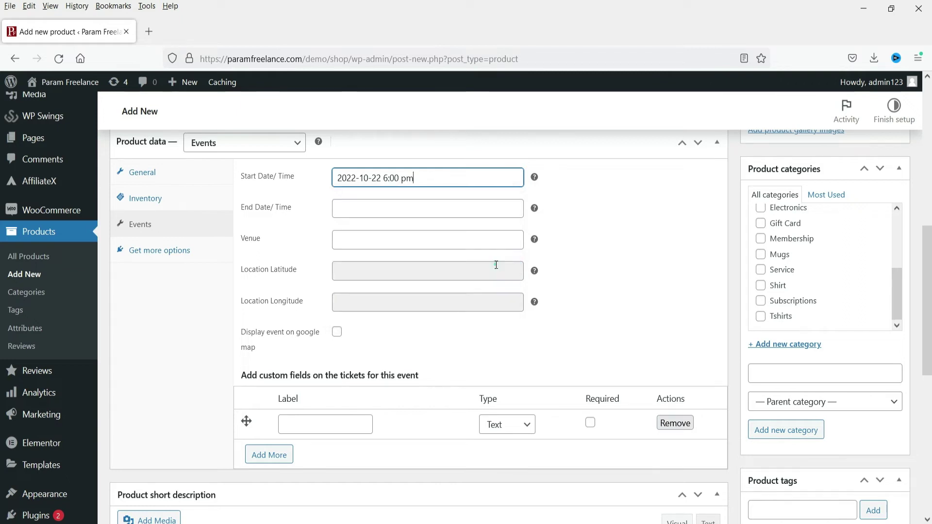
pyautogui.click(393, 207)
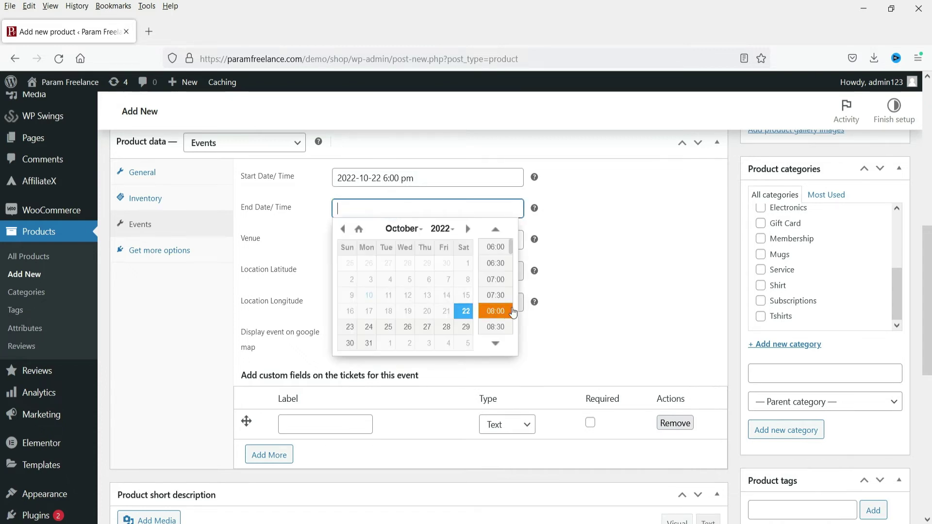
pyautogui.moveTo(511, 248); pyautogui.dragTo(514, 318)
pyautogui.scroll(-1, 490, 321)
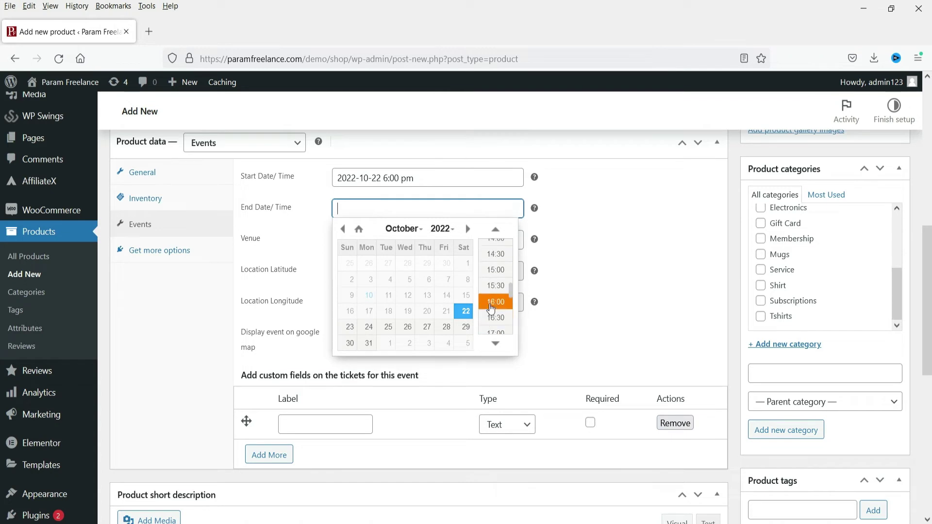
pyautogui.click(496, 323)
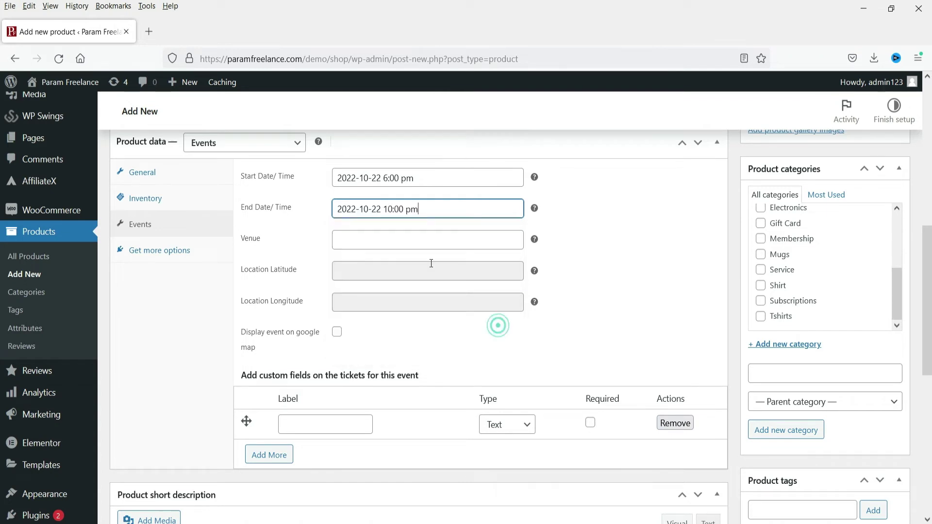
# Set the event venue to the suggested New York city, New York USA.
pyautogui.click(381, 245)
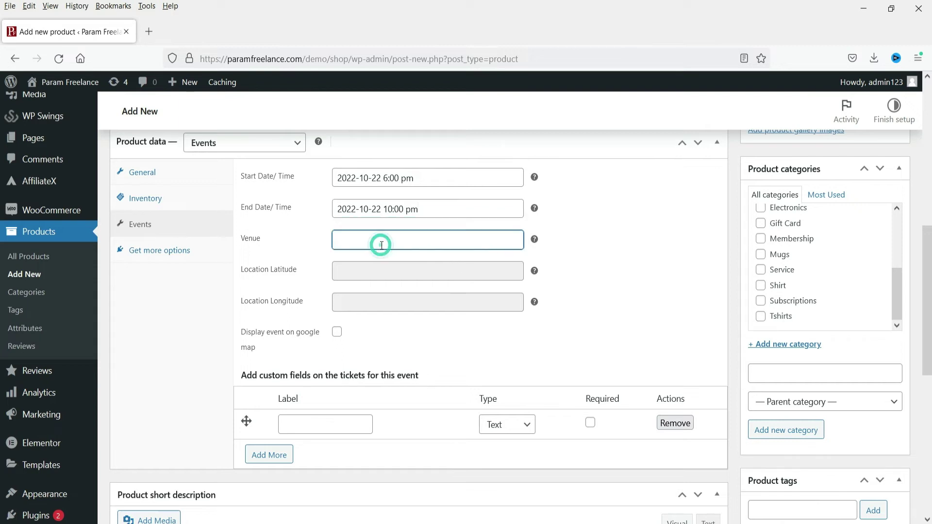
pyautogui.write('New')
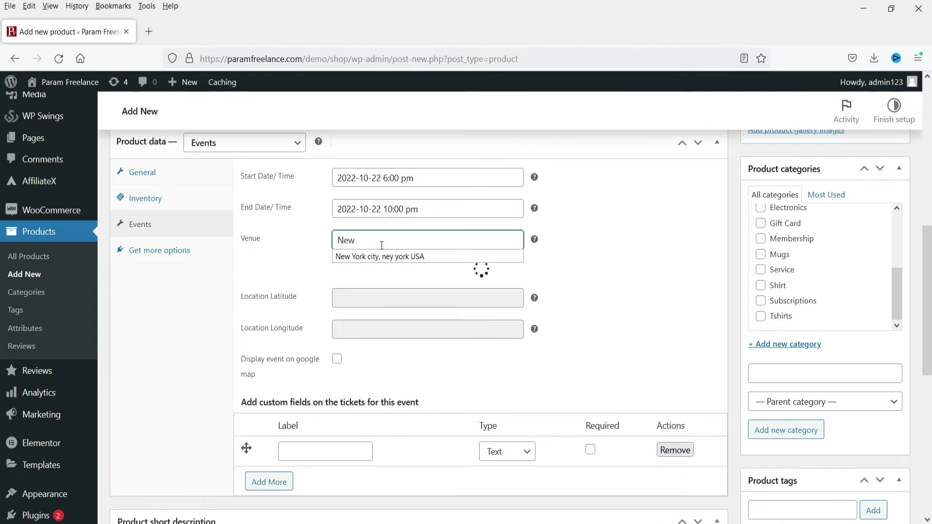
pyautogui.hotkey('ctrl', 'v')
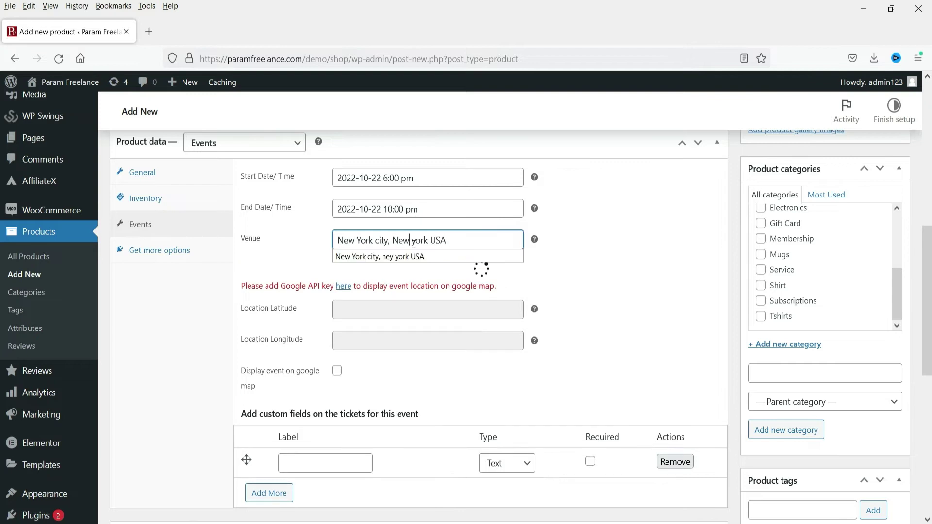
pyautogui.click(411, 240)
pyautogui.click(286, 266)
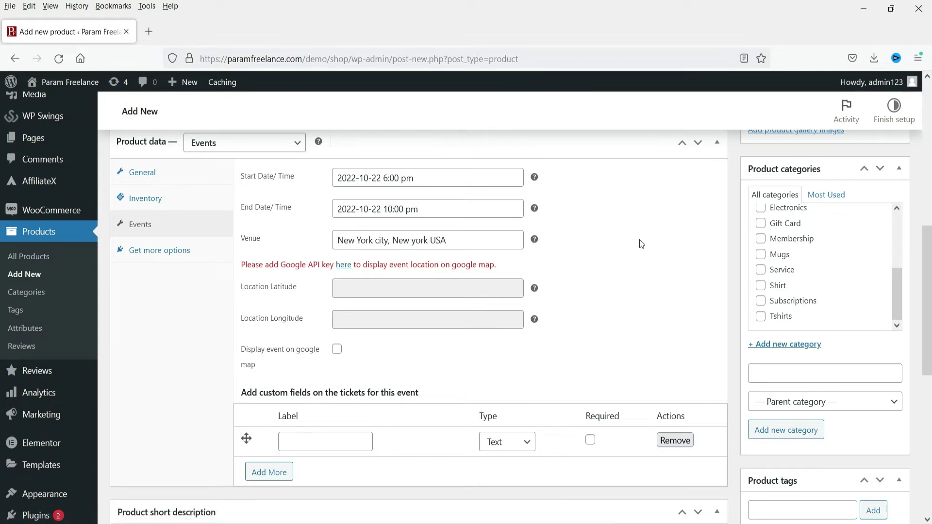
pyautogui.scroll(-2, 642, 245)
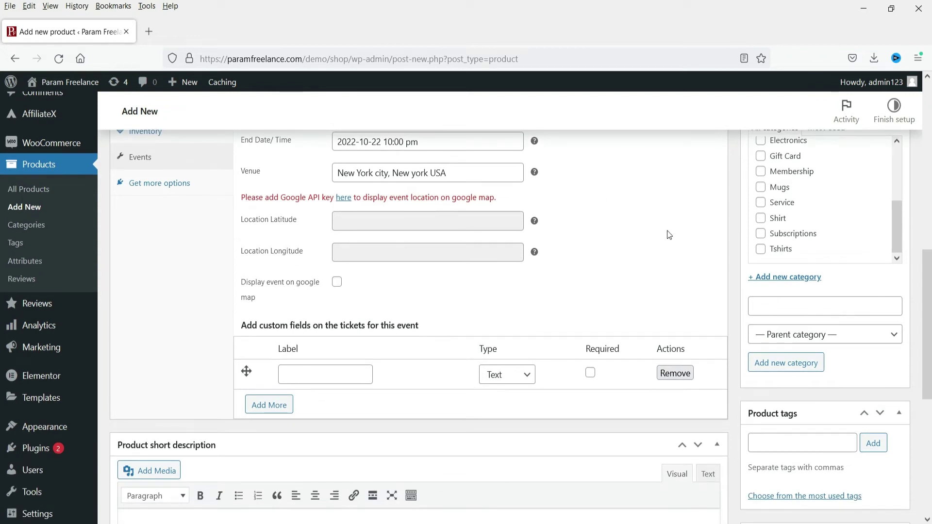
# Add a required ticket custom field labelled 'Name of Attendee'.
pyautogui.scroll(-4, 439, 283)
pyautogui.click(322, 240)
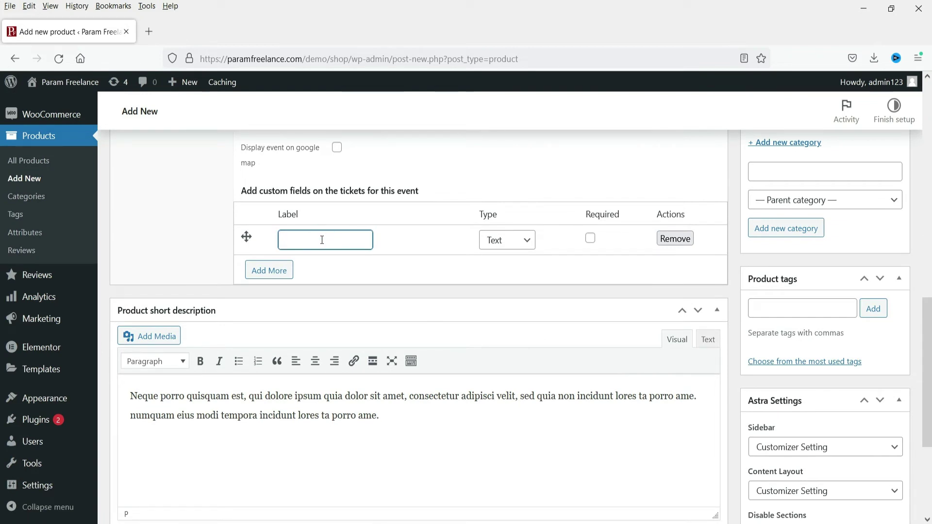
pyautogui.write('Name of Attendee')
pyautogui.click(591, 239)
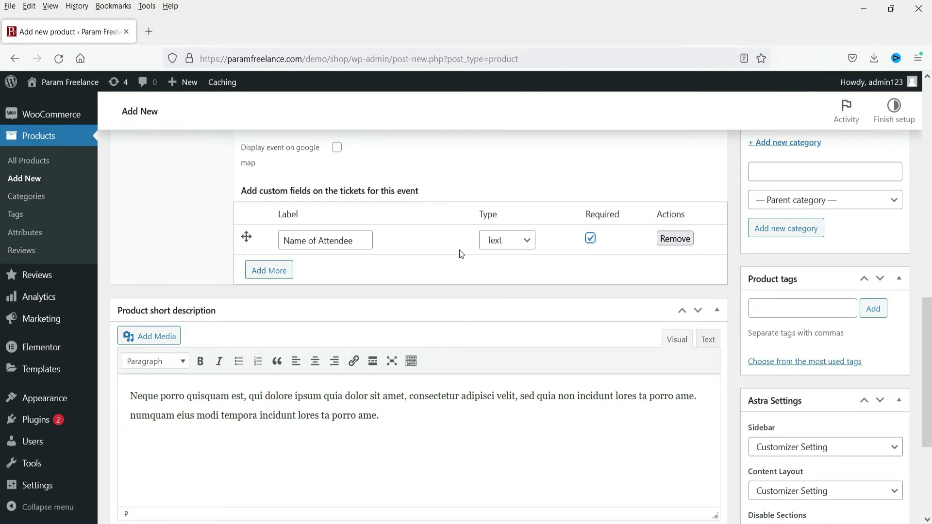
# Add a second custom field row, then remove it again.
pyautogui.click(275, 272)
pyautogui.click(505, 271)
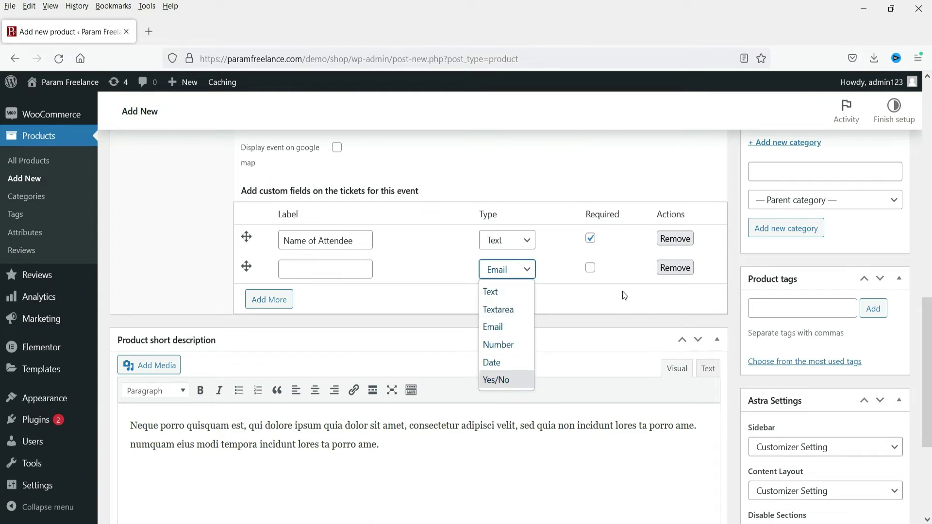
pyautogui.click(667, 268)
pyautogui.scroll(-4, 418, 291)
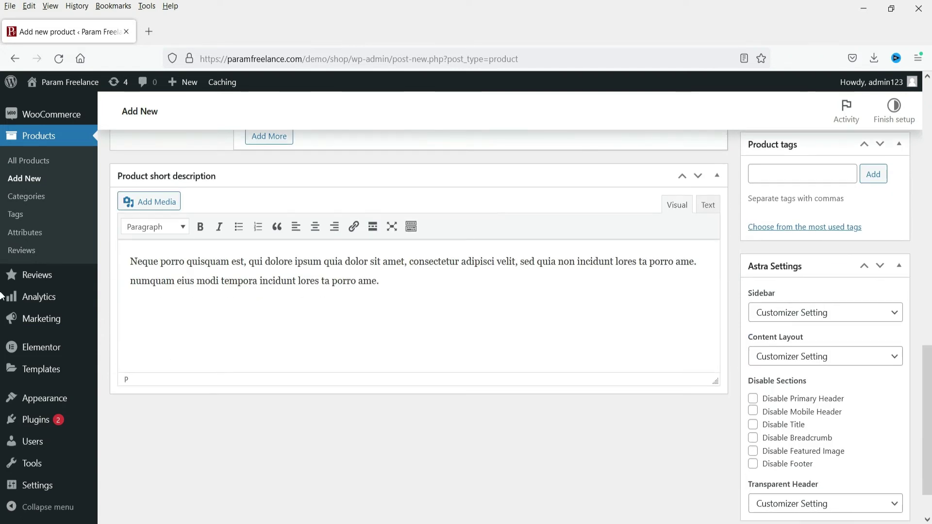
# Set event.jpg as the Fun Fare product image.
pyautogui.scroll(5, 918, 299)
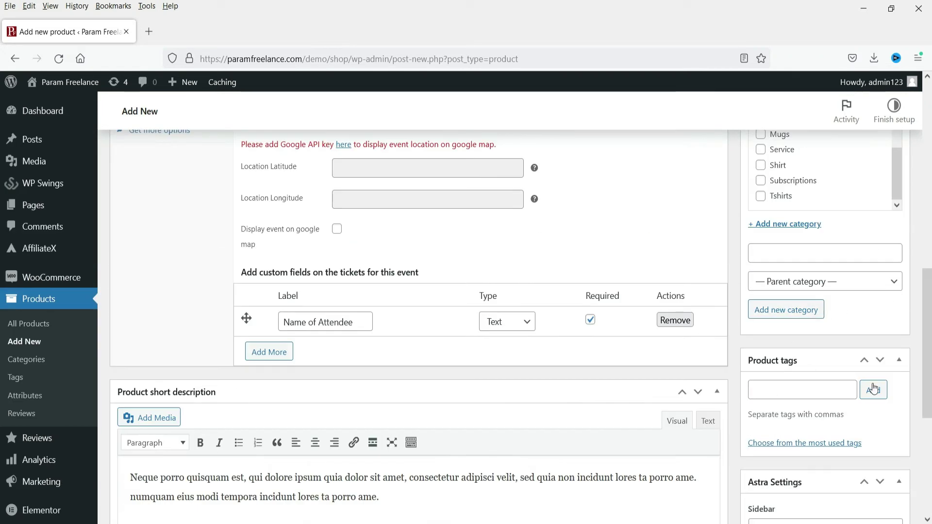
pyautogui.scroll(8, 918, 352)
pyautogui.click(777, 294)
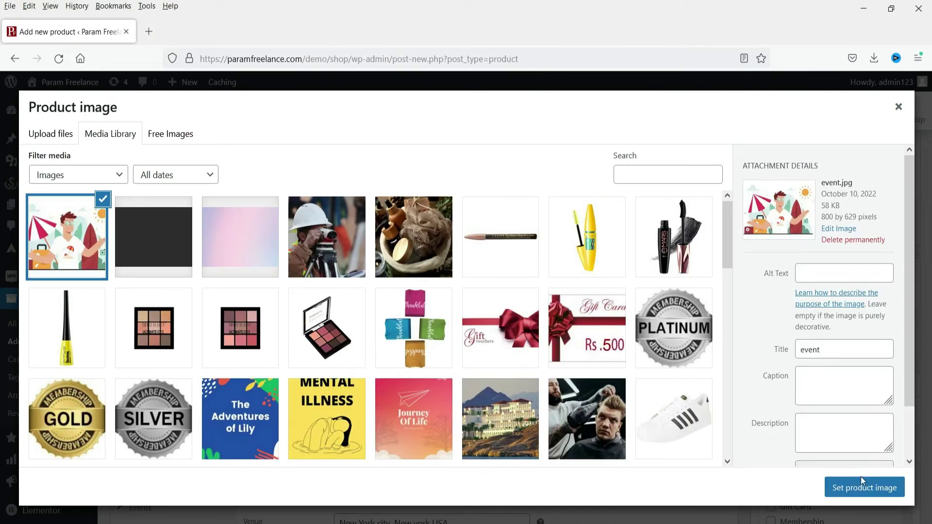
pyautogui.press('Return')
# Publish Fun Fare and open its permalink in a new tab.
pyautogui.click(890, 228)
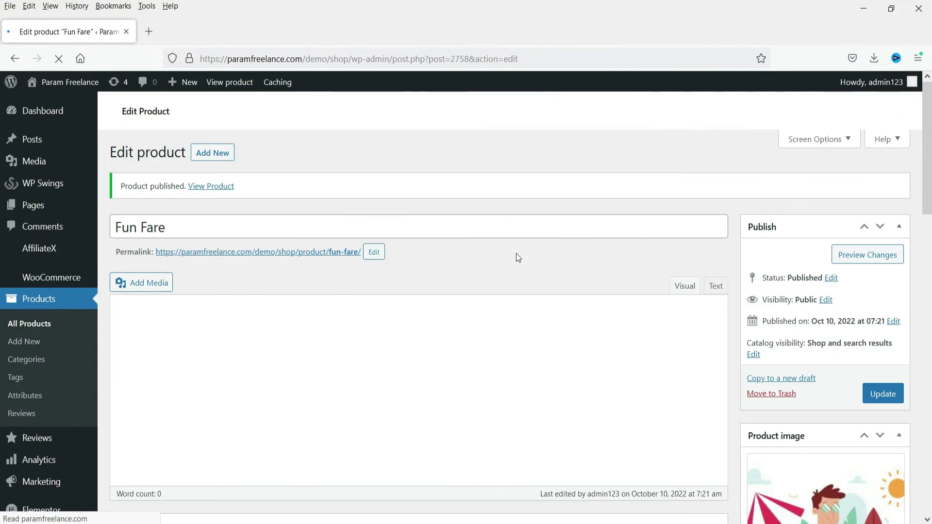
pyautogui.rightClick(306, 256)
pyautogui.click(336, 263)
# Review the live Fun Fare page and its attendee field, then load the product URL separately.
pyautogui.hotkey('ctrl', 'Tab')
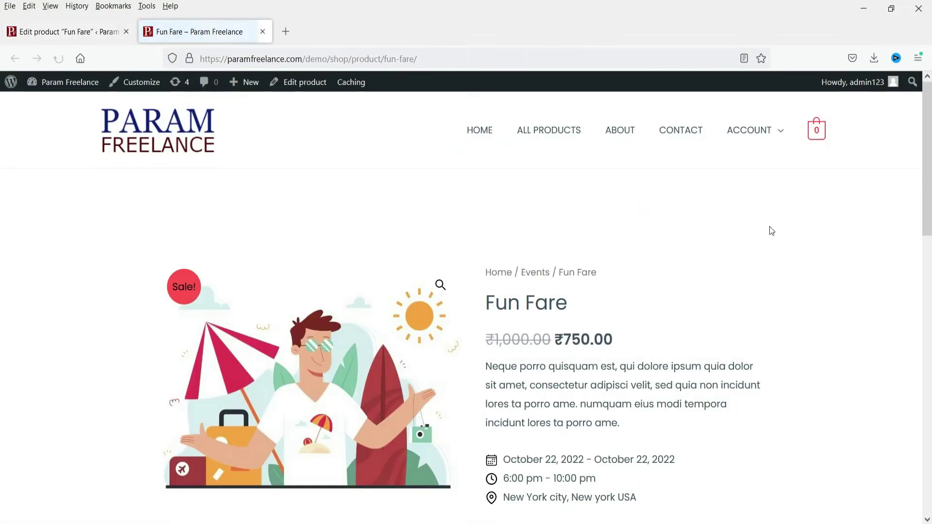
pyautogui.scroll(-5, 770, 233)
pyautogui.scroll(4, 768, 235)
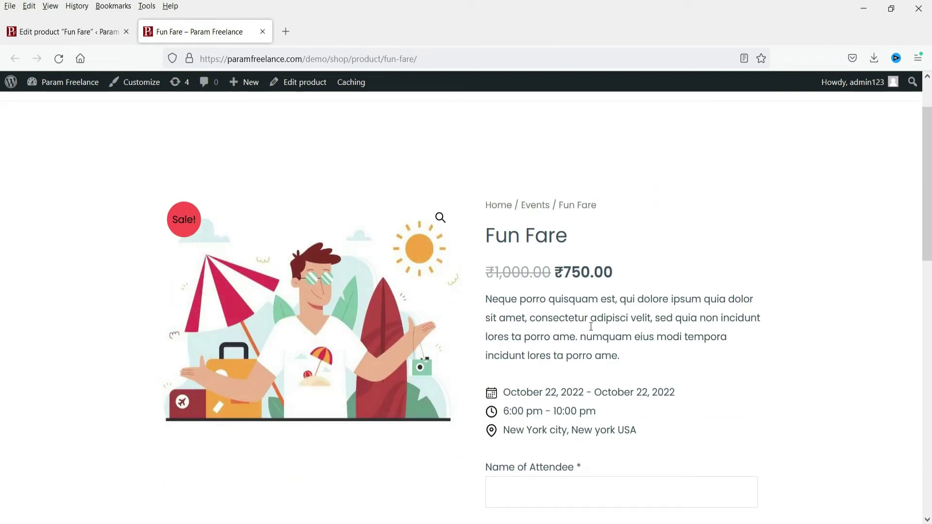
pyautogui.scroll(-3, 646, 294)
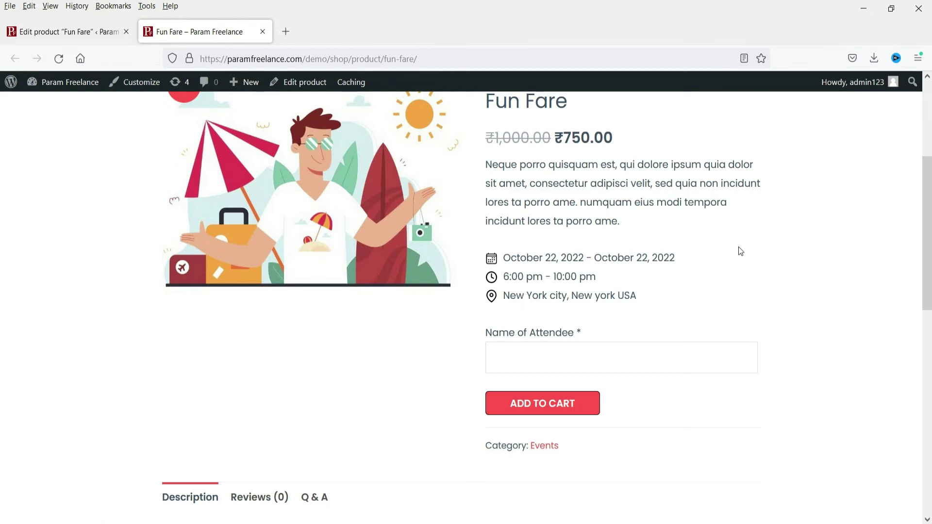
pyautogui.scroll(-4, 757, 246)
pyautogui.click(541, 159)
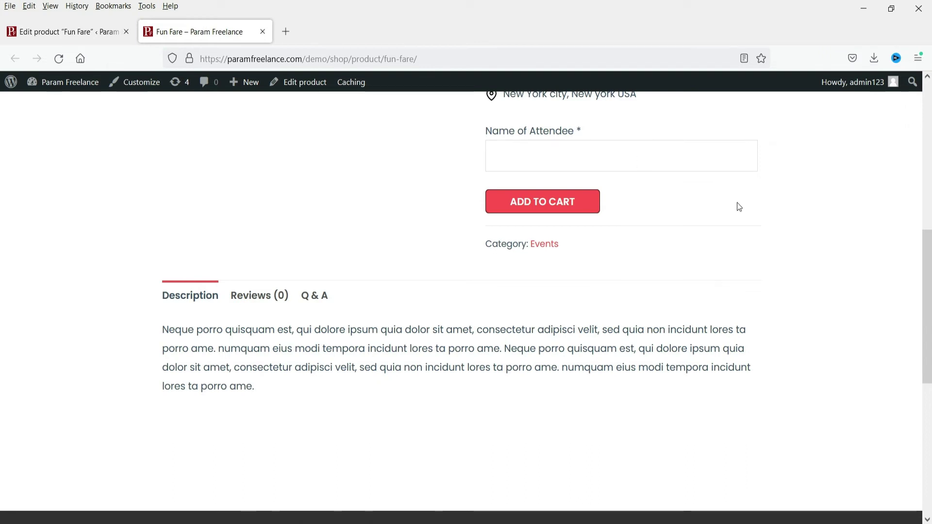
pyautogui.scroll(4, 739, 204)
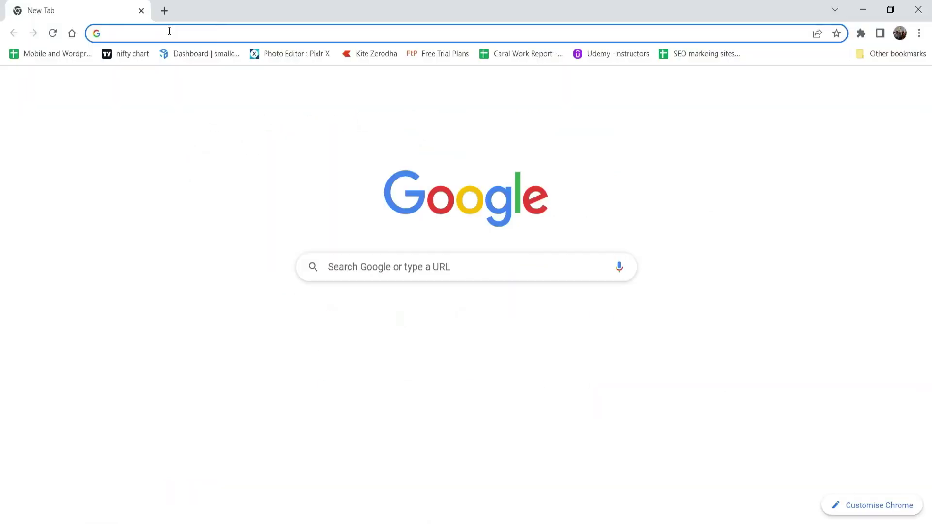
pyautogui.write('https://paramfreelance.com/demo/shop/product/fun-fare/')
pyautogui.press('Return')
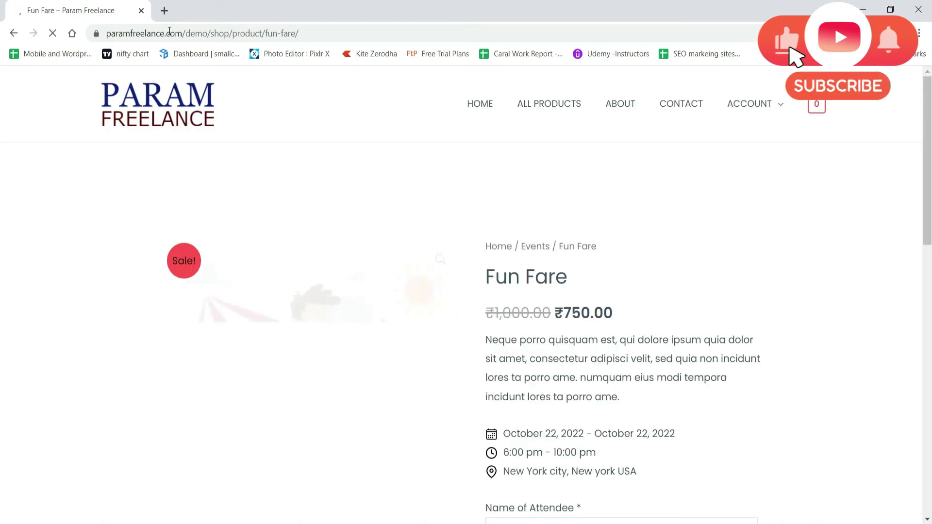
# Visit My Account from the Account menu, then return to the Fun Fare page.
pyautogui.moveTo(750, 104)
pyautogui.click(754, 141)
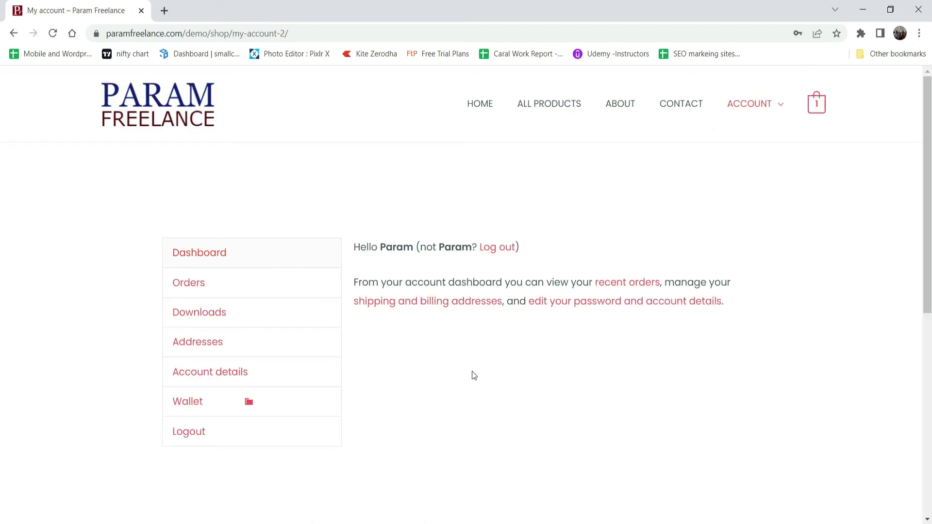
pyautogui.hotkey('alt', 'Left')
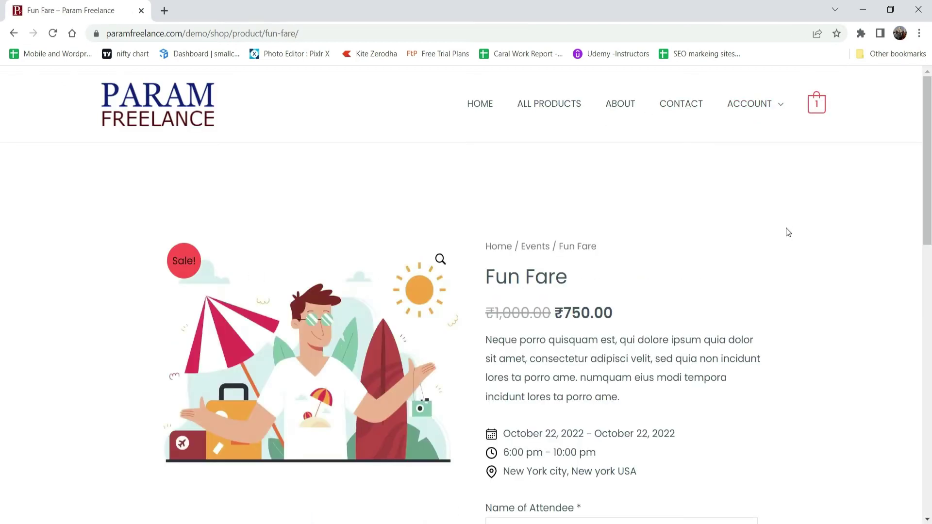
# Enter the attendee's name, add the Fun Fare ticket to the cart, and view the cart.
pyautogui.scroll(-4, 786, 228)
pyautogui.click(566, 342)
pyautogui.write('Param')
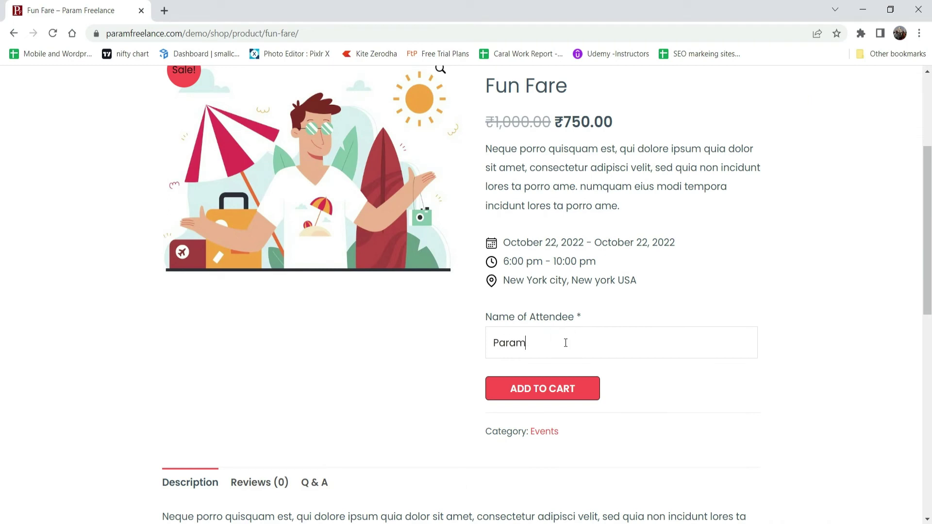
pyautogui.click(551, 388)
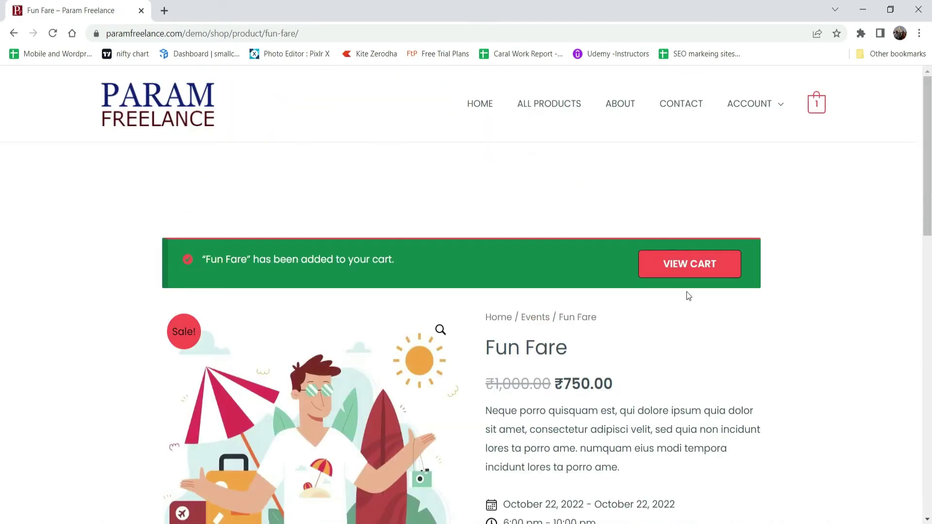
pyautogui.click(680, 266)
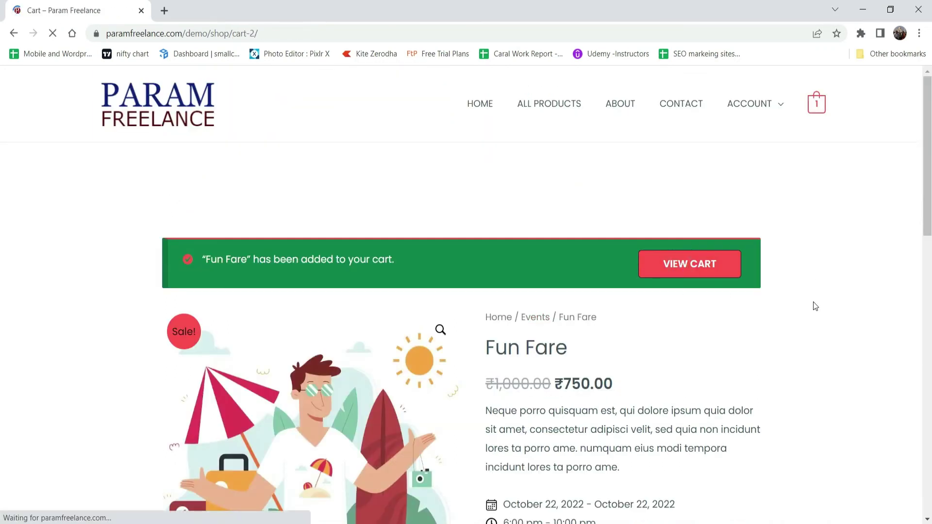
# Proceed from the cart to checkout and review the billing form.
pyautogui.scroll(-3, 364, 195)
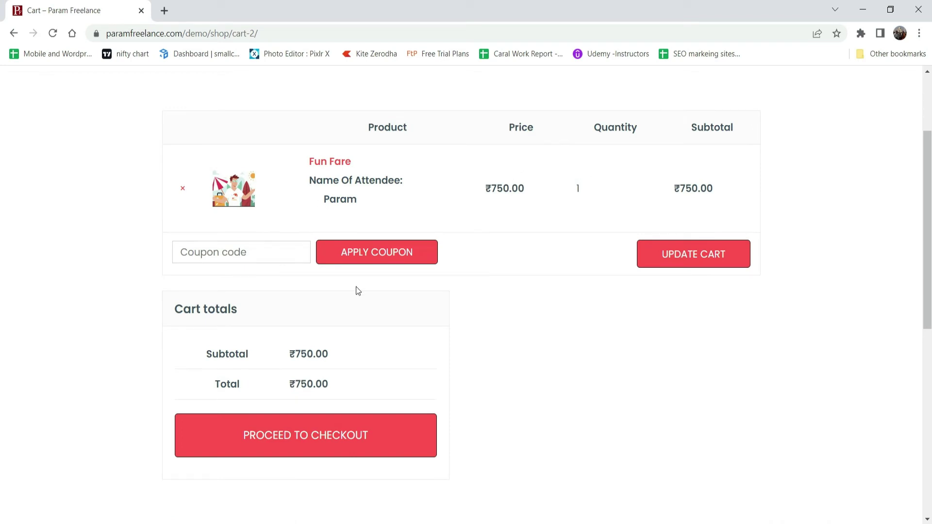
pyautogui.scroll(-3, 477, 337)
pyautogui.click(326, 317)
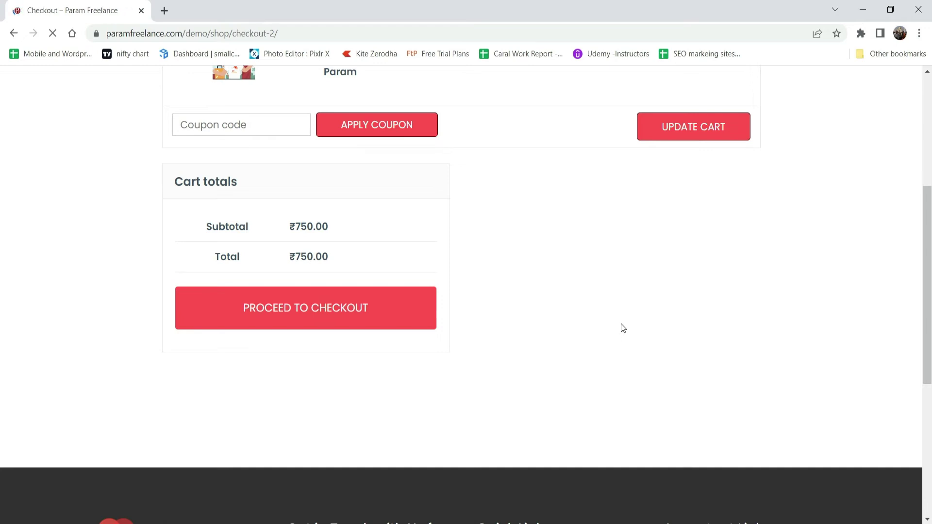
pyautogui.scroll(-5, 348, 275)
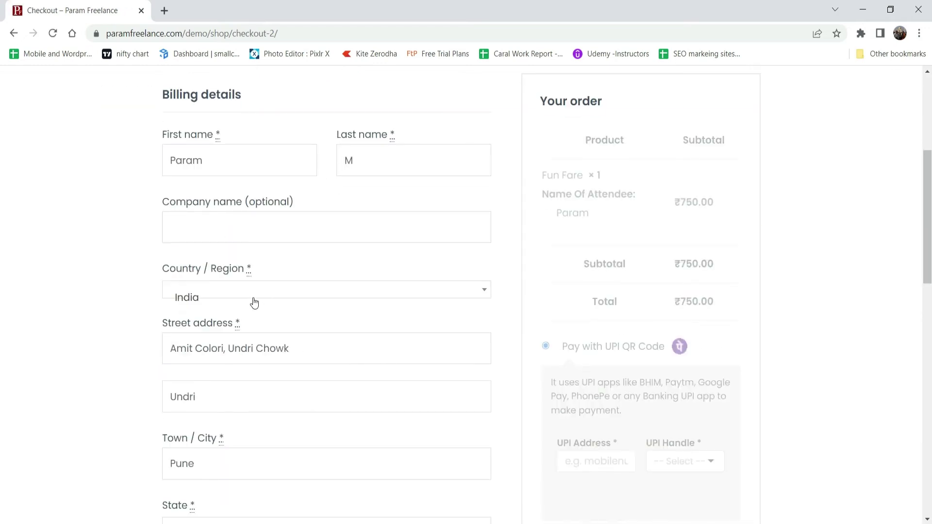
pyautogui.scroll(-6, 713, 276)
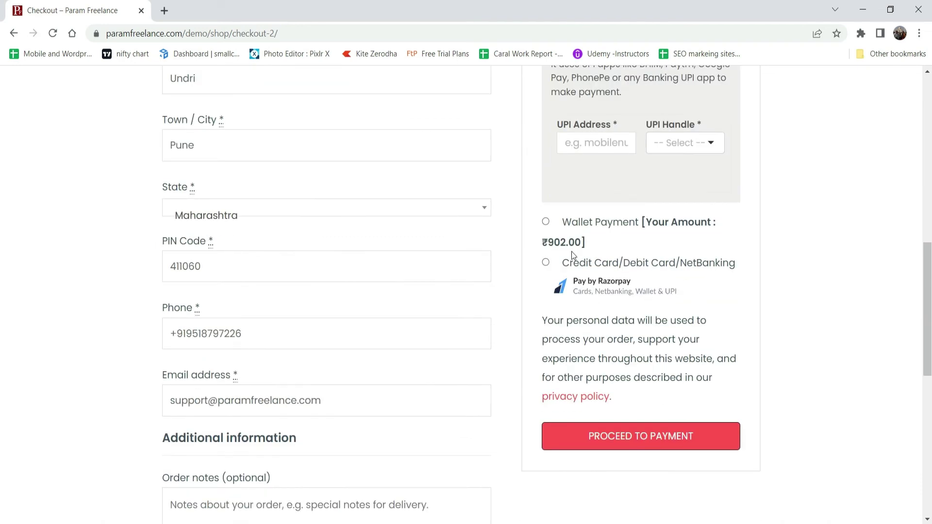
pyautogui.scroll(4, 567, 293)
pyautogui.scroll(-3, 558, 306)
# Pay ₹750.00 with Wallet Payment, place the order, and open the new-order email.
pyautogui.click(601, 288)
pyautogui.scroll(3, 507, 275)
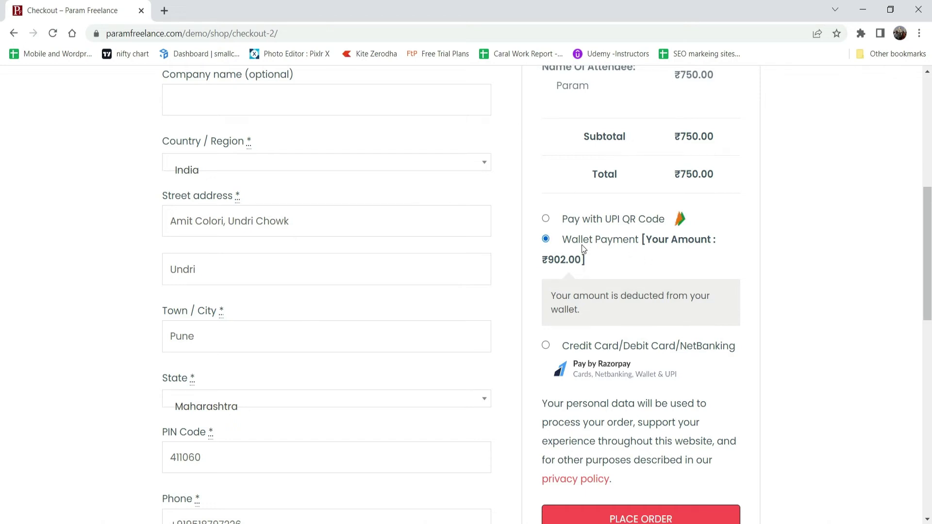
pyautogui.scroll(-2, 732, 288)
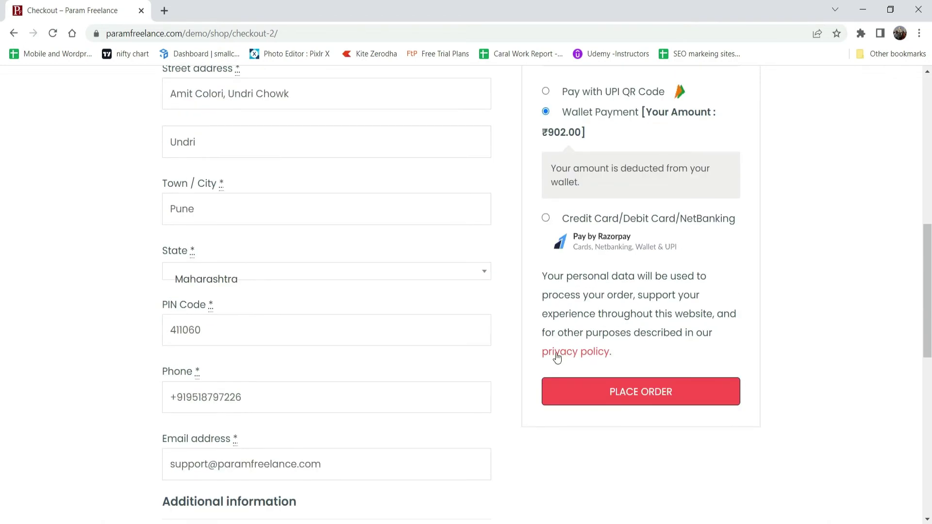
pyautogui.click(658, 391)
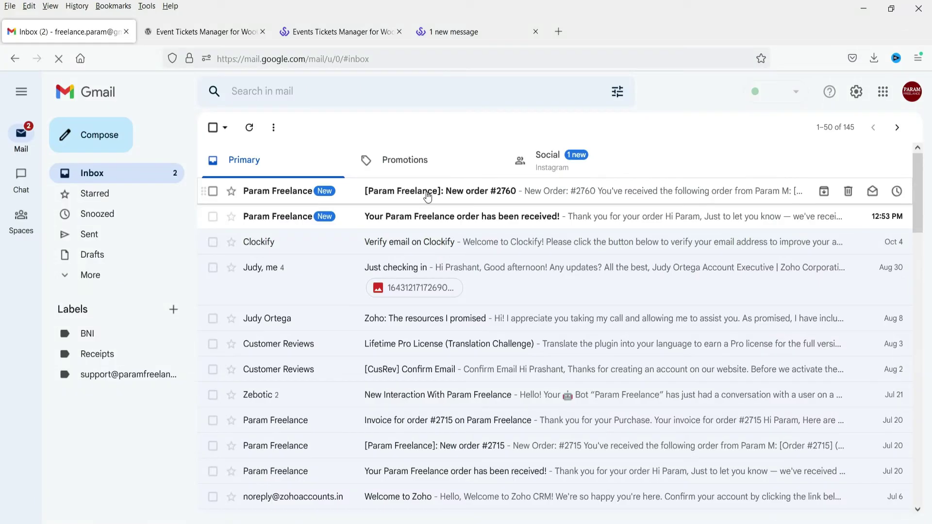
pyautogui.click(427, 190)
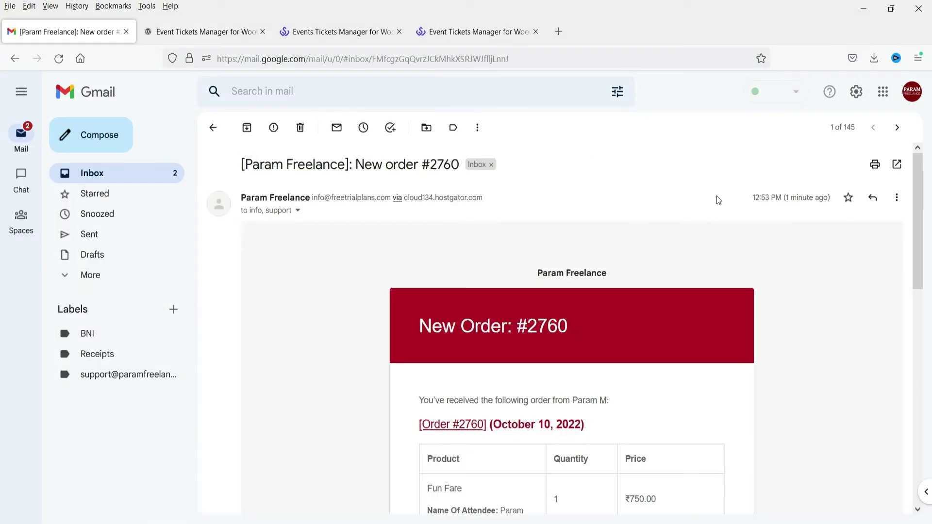
# Read through the Fun Fare new-order email, go back to Inbox, and return to the Edit product tab.
pyautogui.scroll(-3, 718, 196)
pyautogui.scroll(-5, 752, 290)
pyautogui.scroll(5, 571, 367)
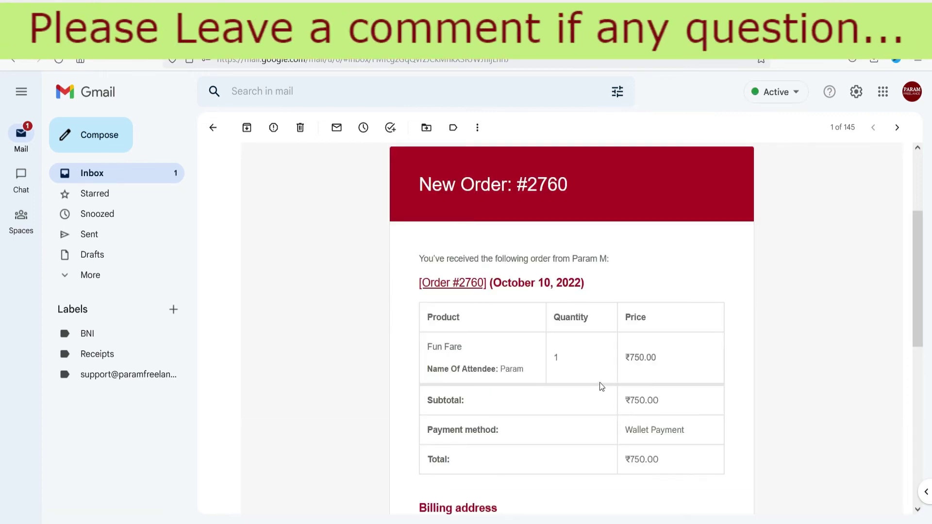
pyautogui.scroll(5, 598, 381)
pyautogui.click(94, 174)
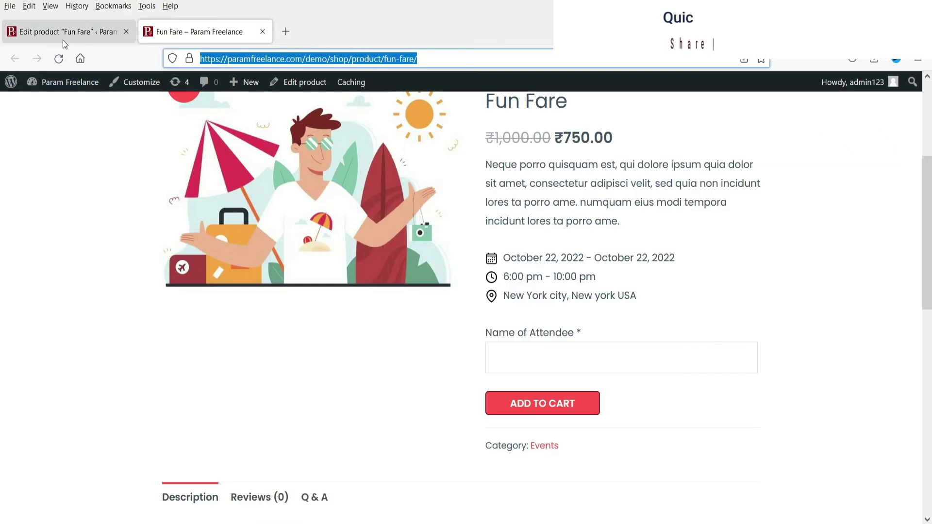
pyautogui.click(63, 39)
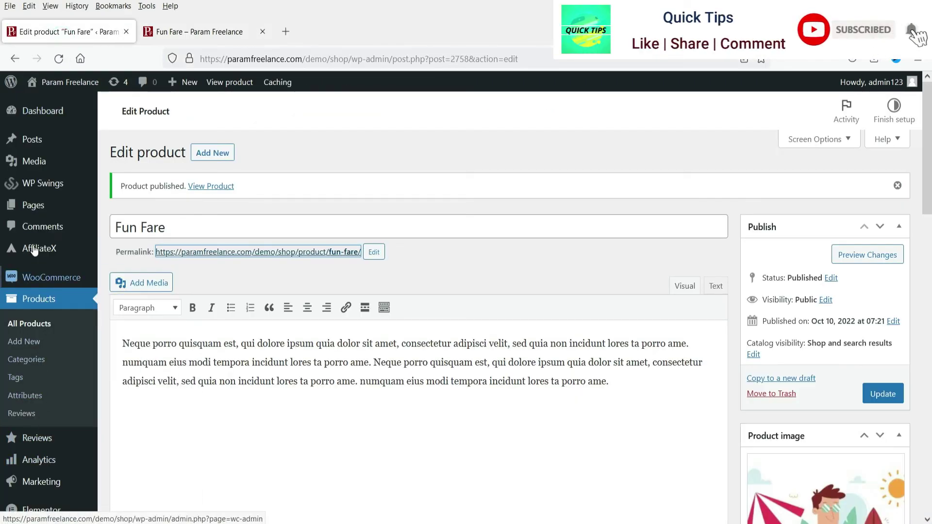
# Under WooCommerce > Orders, change order #2760's status to Completed and update it.
pyautogui.moveTo(30, 281)
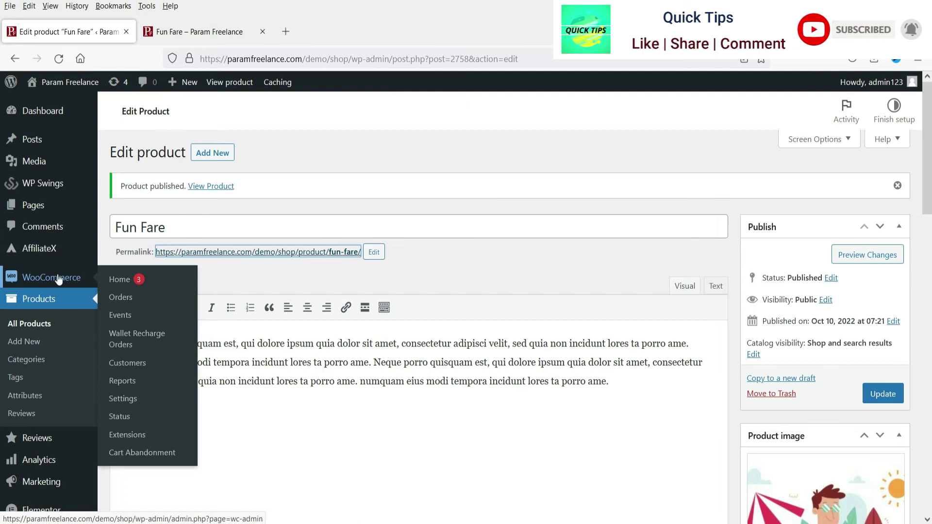
pyautogui.click(124, 295)
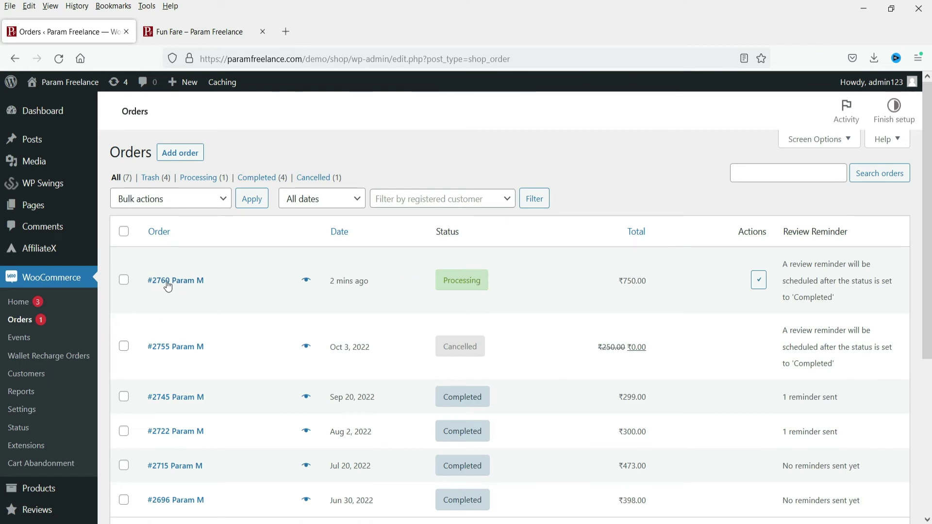
pyautogui.click(199, 282)
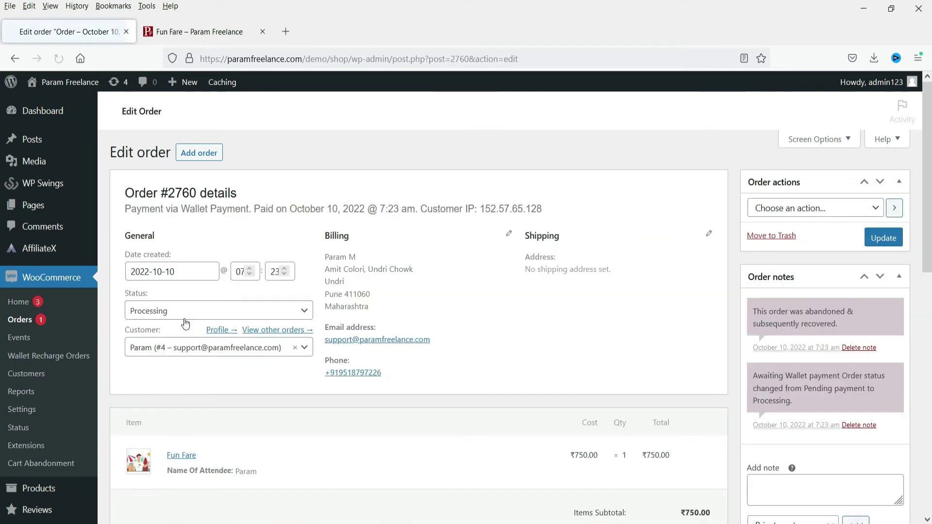
pyautogui.click(204, 310)
pyautogui.click(180, 397)
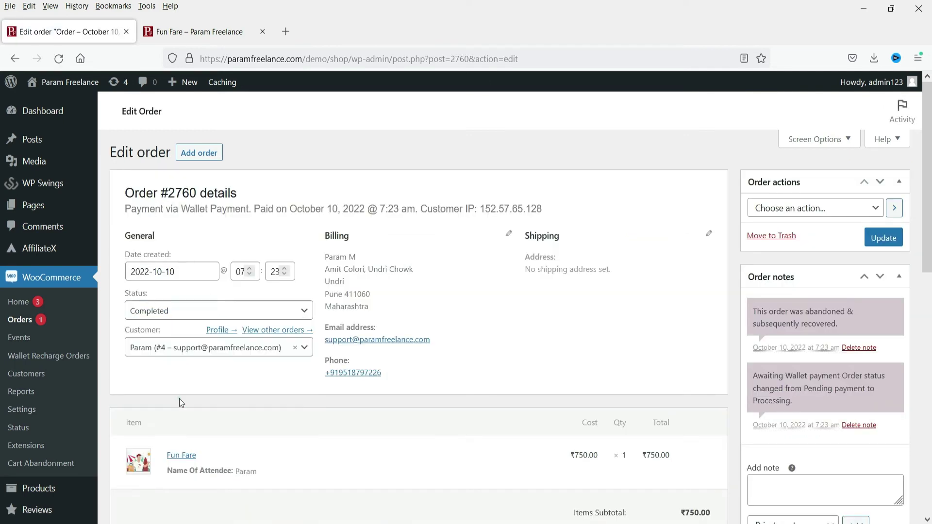
pyautogui.click(883, 245)
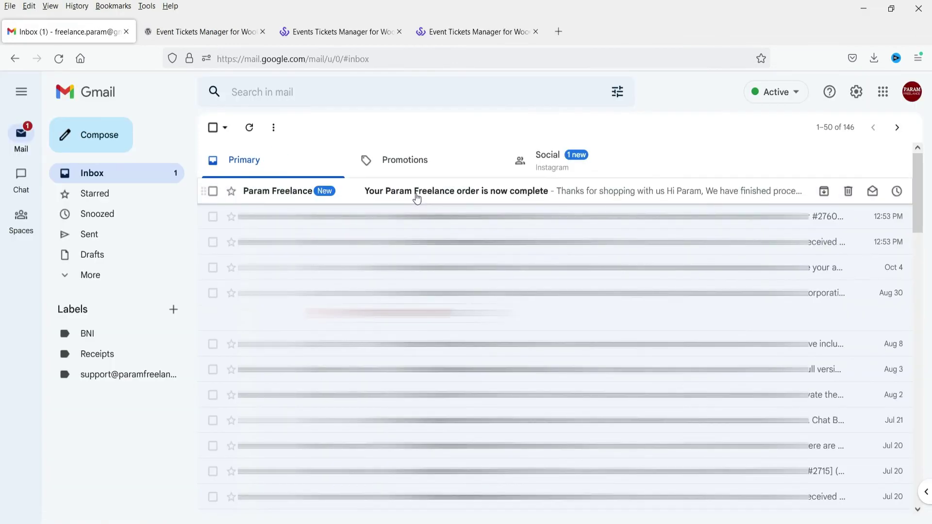
# Read through the 'order is now complete' email for order #2760.
pyautogui.click(416, 193)
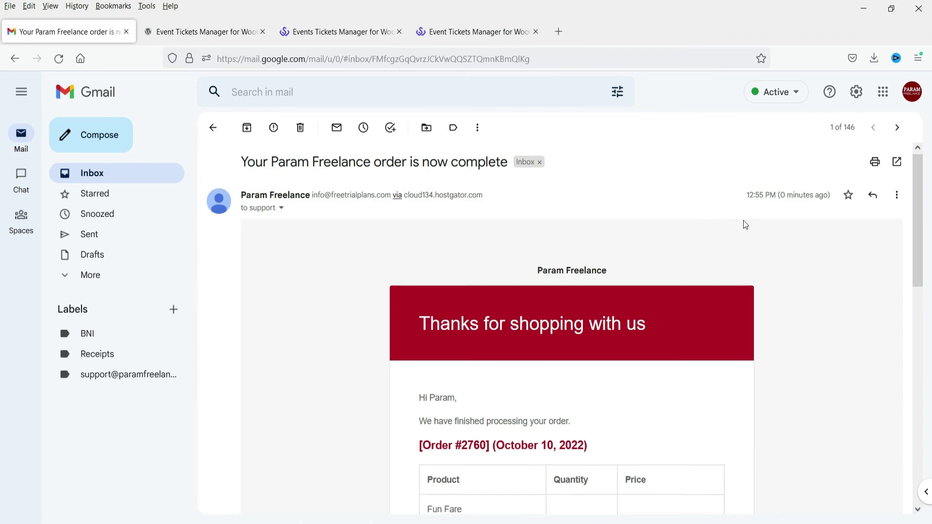
pyautogui.scroll(-3, 742, 223)
pyautogui.scroll(-7, 495, 208)
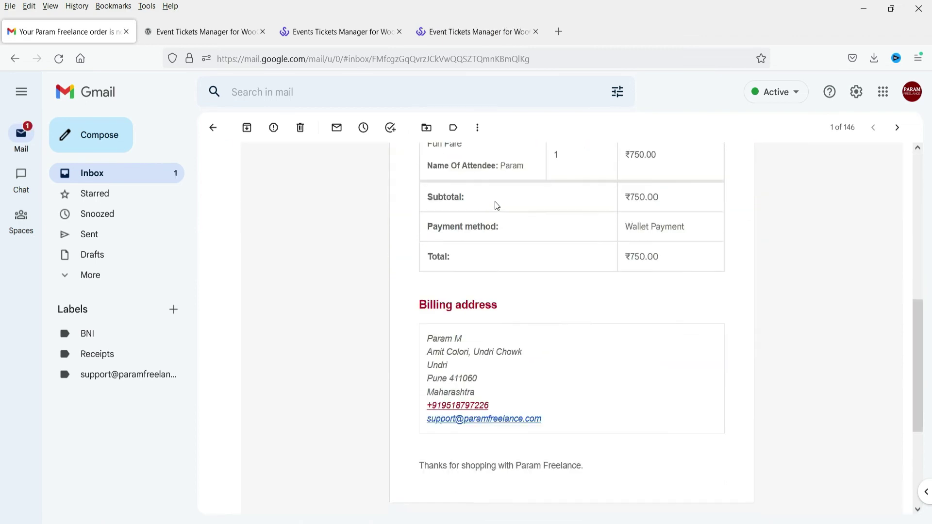
pyautogui.scroll(8, 494, 202)
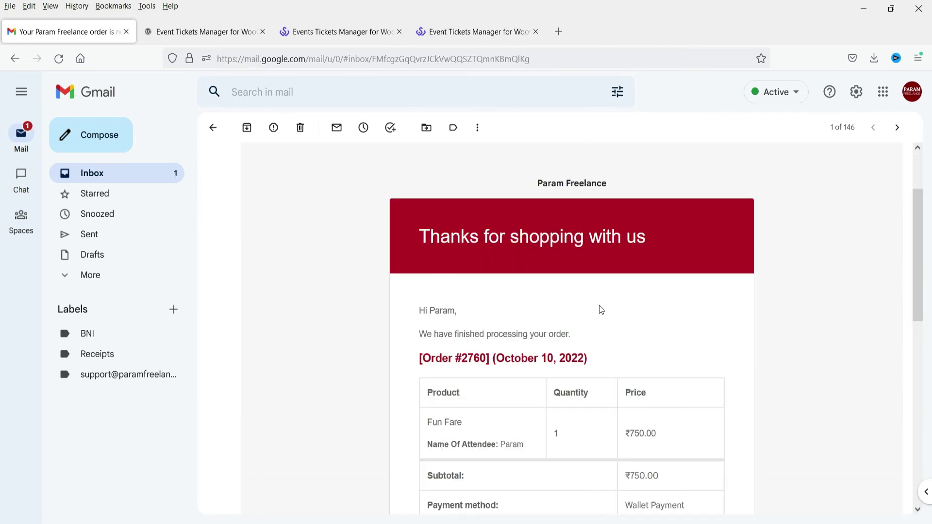
pyautogui.scroll(-5, 602, 291)
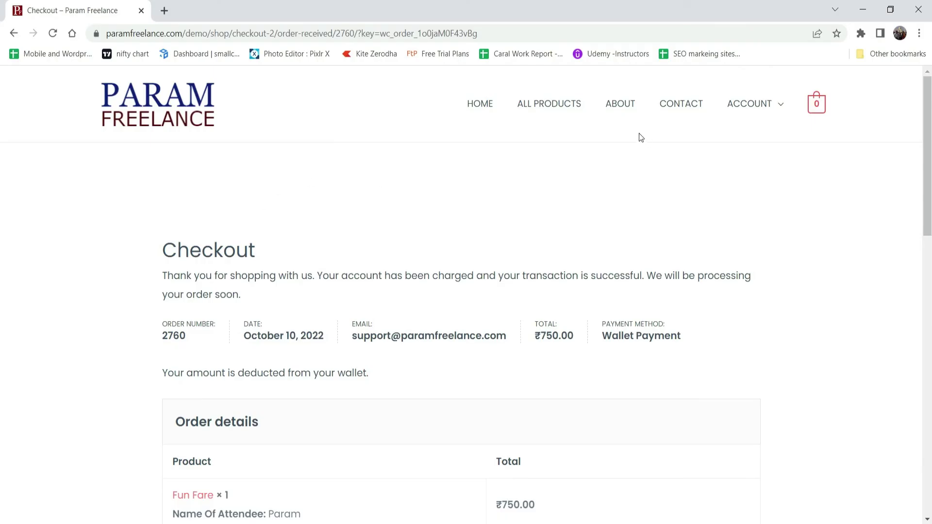
# Open order #2760 from My Account > Orders.
pyautogui.scroll(-4, 502, 190)
pyautogui.scroll(4, 503, 190)
pyautogui.moveTo(727, 103)
pyautogui.click(767, 141)
pyautogui.click(190, 282)
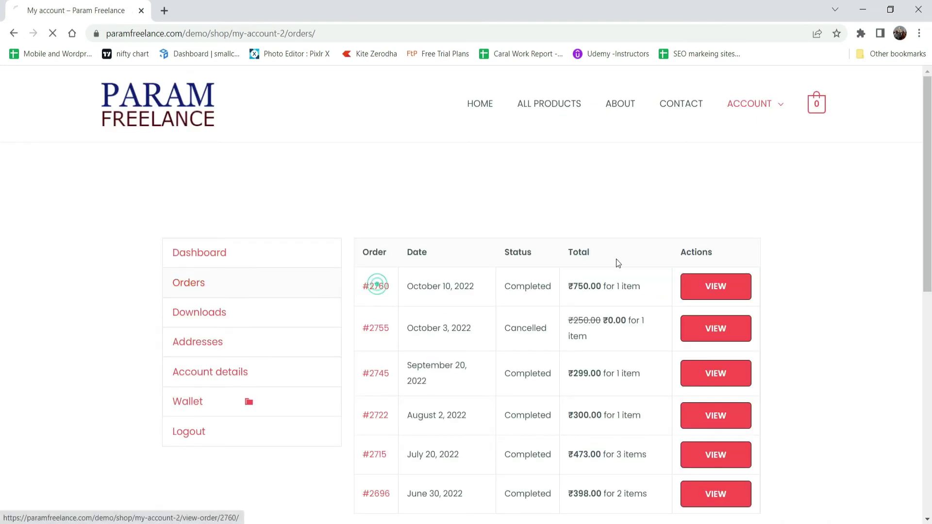
pyautogui.click(376, 286)
# View the Fun Fare ticket PDF events27609XF26.pdf from the order details.
pyautogui.scroll(-2, 792, 254)
pyautogui.scroll(-1, 791, 254)
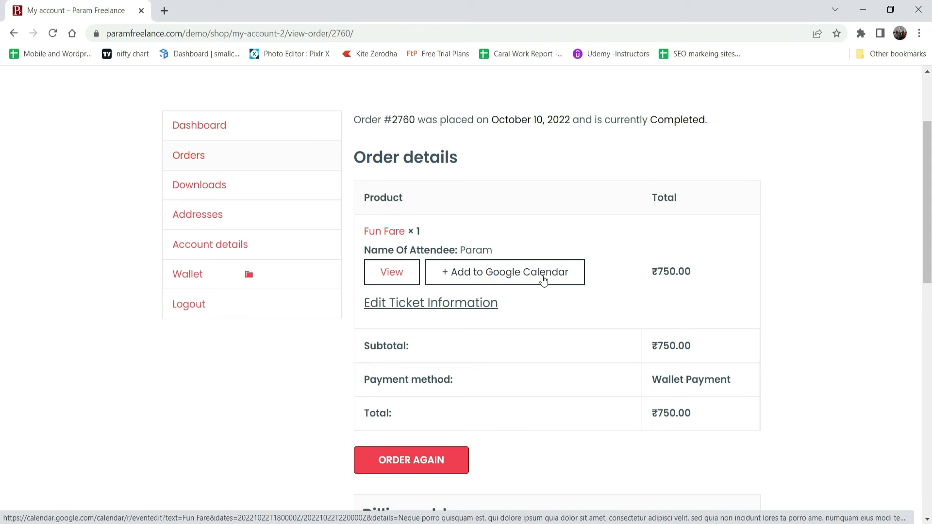
pyautogui.click(388, 275)
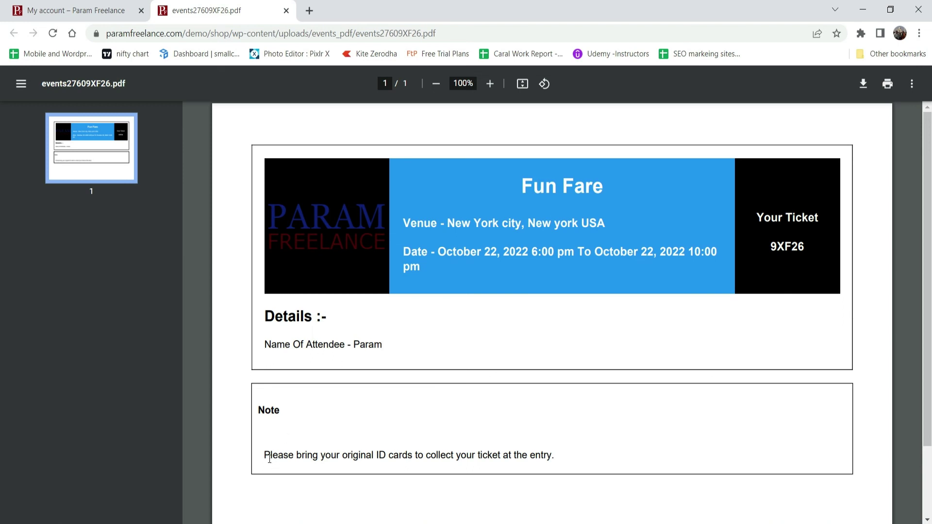
pyautogui.moveTo(269, 457); pyautogui.dragTo(653, 437)
pyautogui.click(562, 459)
pyautogui.scroll(-1, 783, 267)
pyautogui.scroll(1, 753, 276)
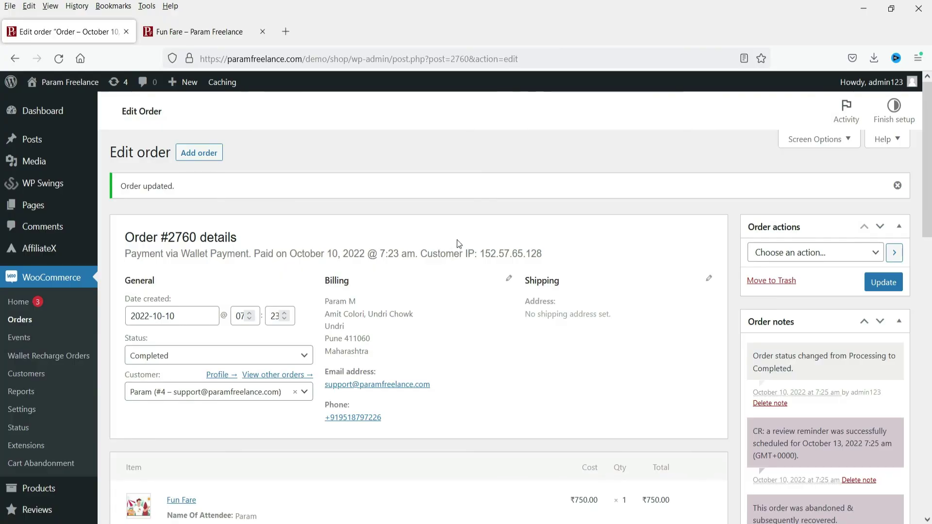
# Highlight ticket code 9XF26 on the Fun Fare item in order #2760's items list.
pyautogui.scroll(-4, 461, 287)
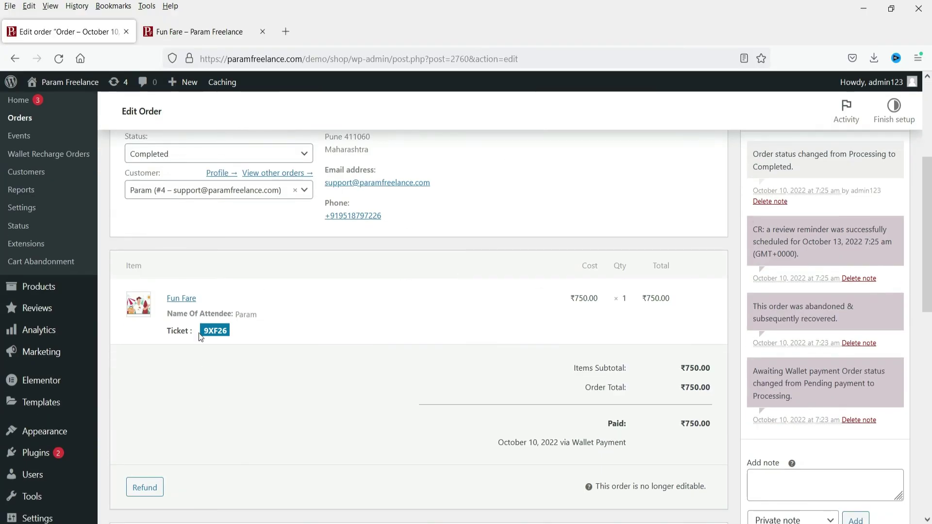
pyautogui.moveTo(229, 332); pyautogui.dragTo(205, 335)
# Switch to the other Firefox window's Event Tickets Manager For WooCommerce Pro page and highlight its heading.
pyautogui.hotkey('alt', 'Tab')
pyautogui.click(340, 32)
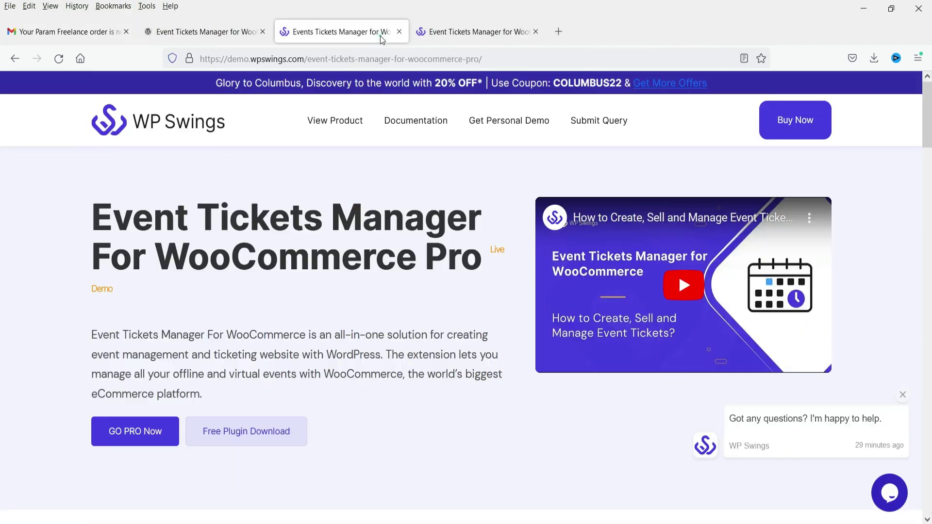
pyautogui.moveTo(93, 209); pyautogui.dragTo(417, 298)
pyautogui.click(416, 298)
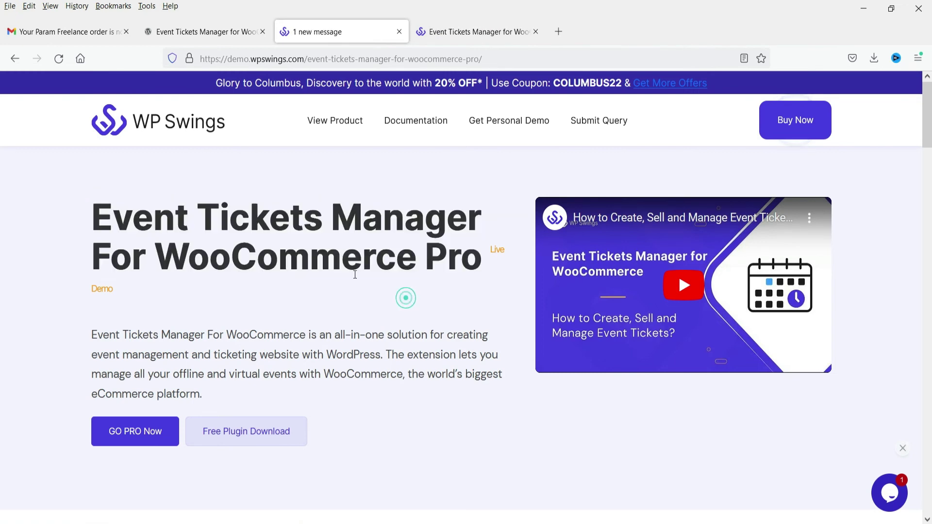
# Scroll down and highlight the Products As Events feature heading.
pyautogui.scroll(-8, 352, 268)
pyautogui.scroll(-3, 355, 271)
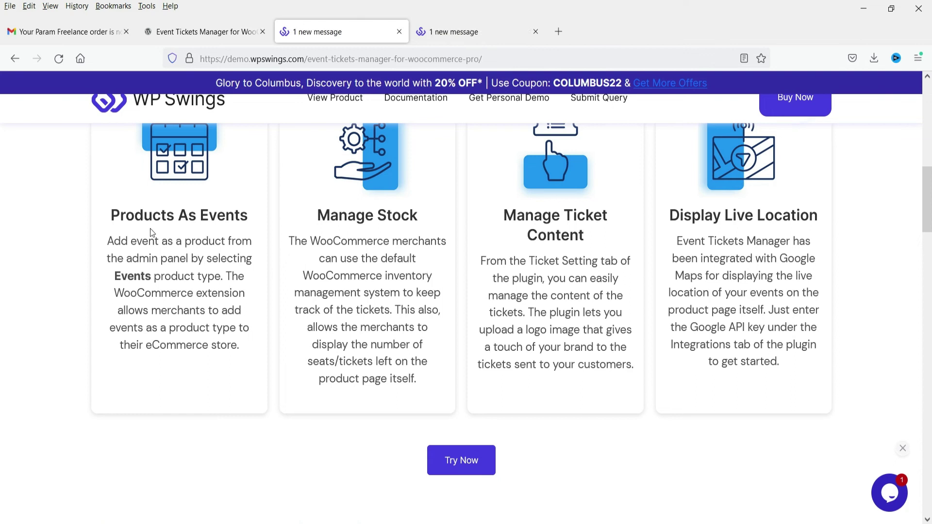
pyautogui.moveTo(134, 214); pyautogui.dragTo(241, 214)
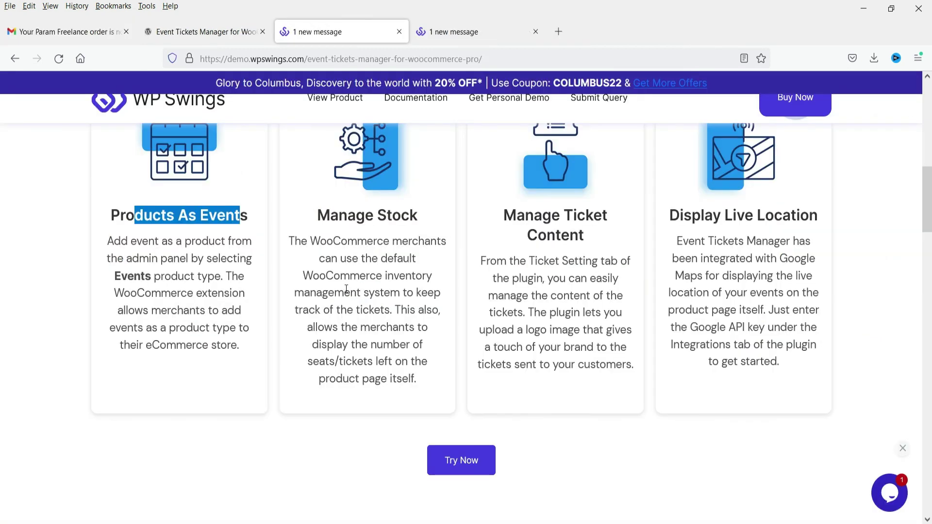
pyautogui.click(175, 270)
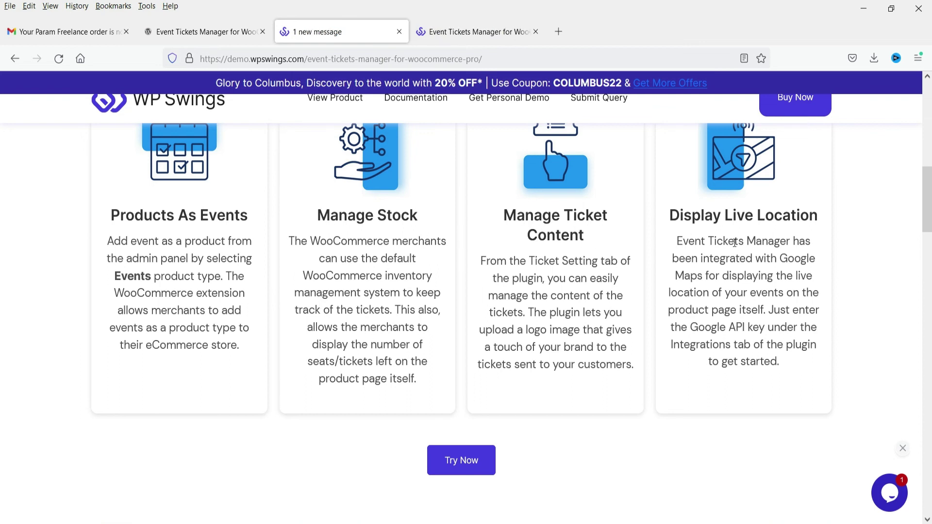
# Highlight the Set Price for Specific User Type heading, then return toward the page top.
pyautogui.scroll(-4, 743, 275)
pyautogui.scroll(-4, 735, 272)
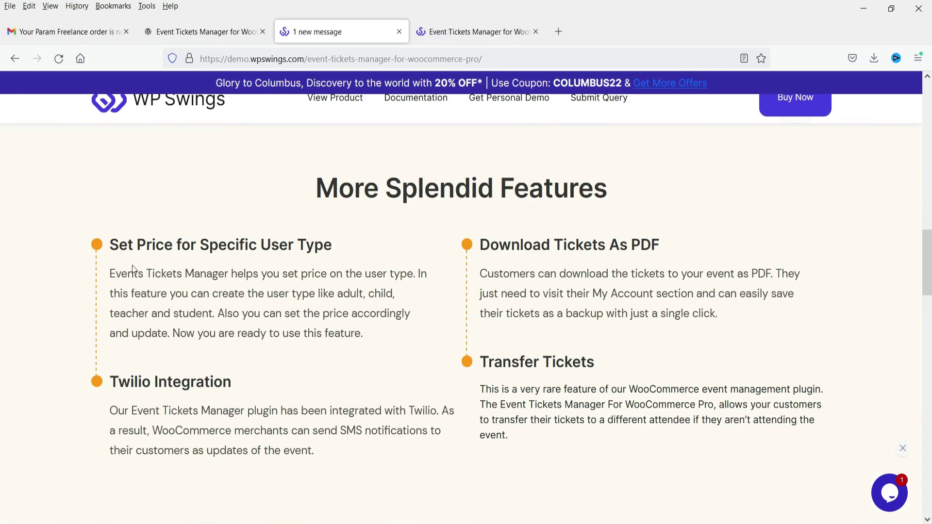
pyautogui.moveTo(119, 240); pyautogui.dragTo(324, 245)
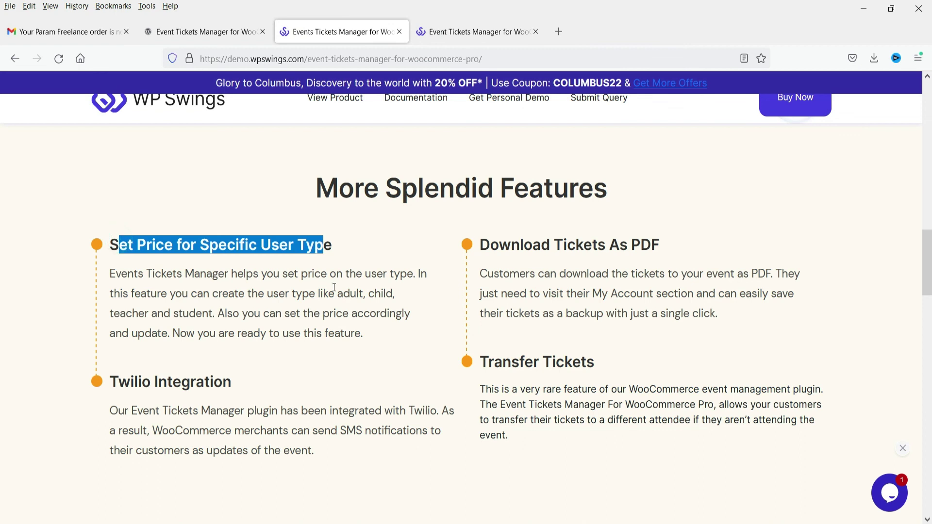
pyautogui.click(330, 284)
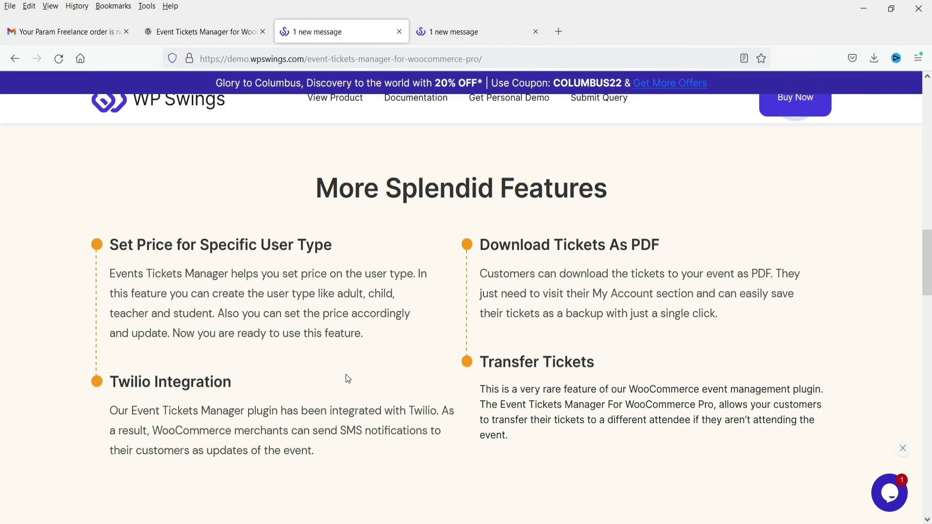
pyautogui.scroll(-5, 668, 250)
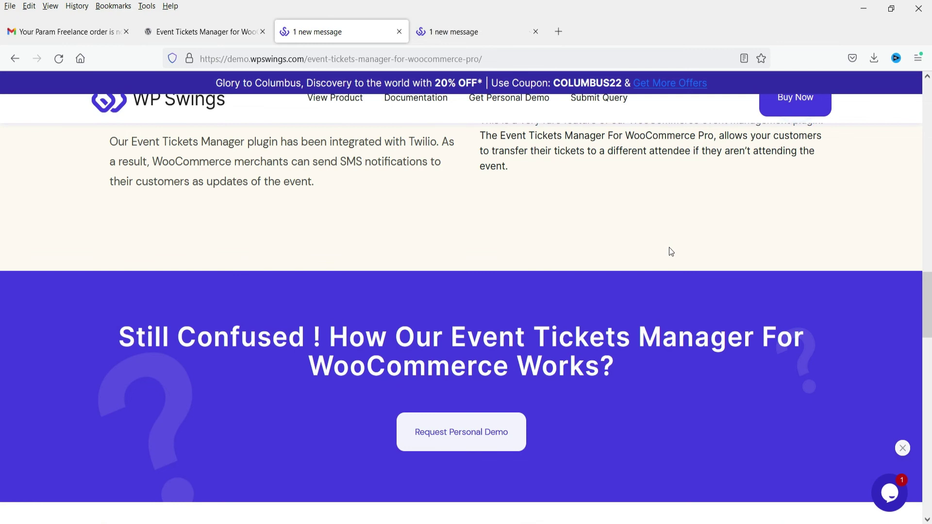
pyautogui.scroll(6, 669, 251)
pyautogui.scroll(10, 668, 251)
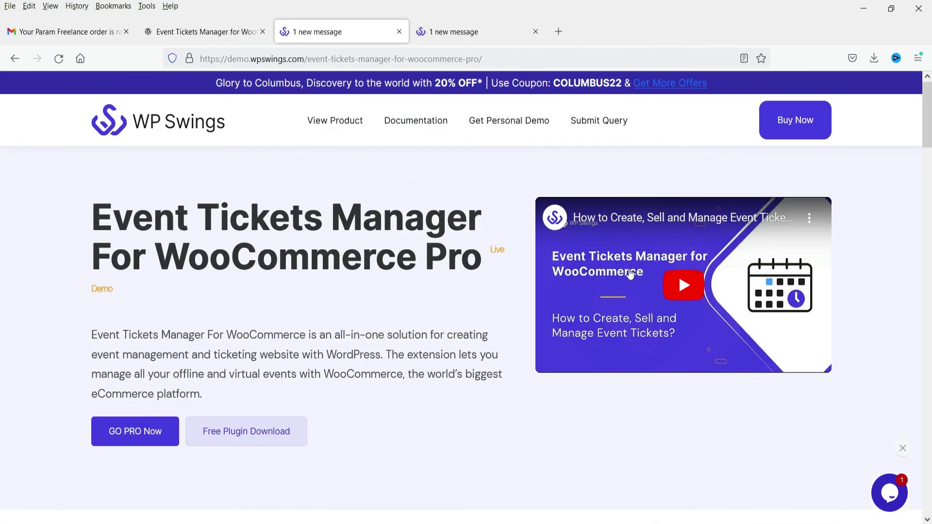